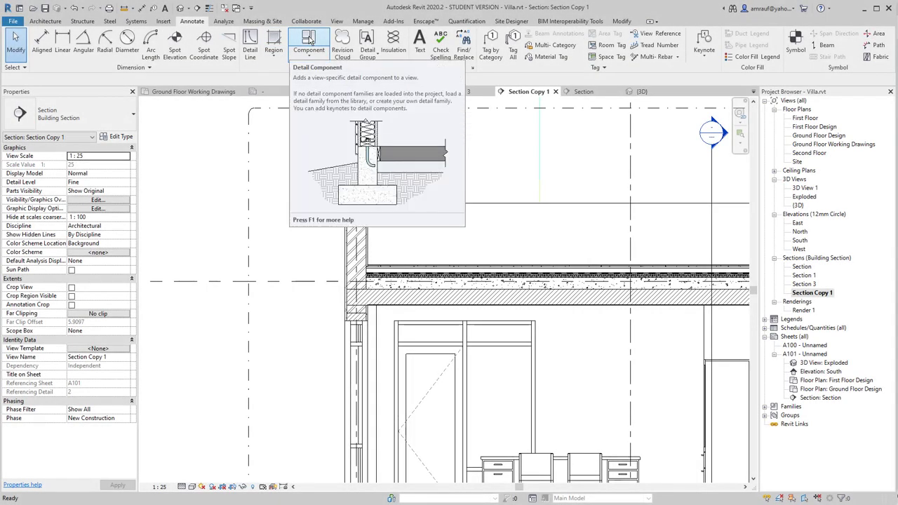
Start a detail component, keeping the Suspended_Ceiling_Tile_Sec Standard type
left_click(311, 40)
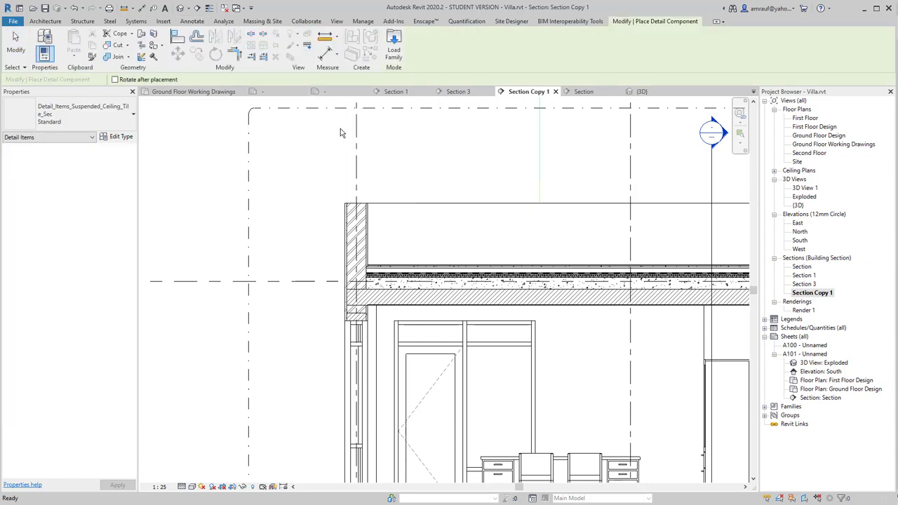
scroll(332, 211, "up", 3)
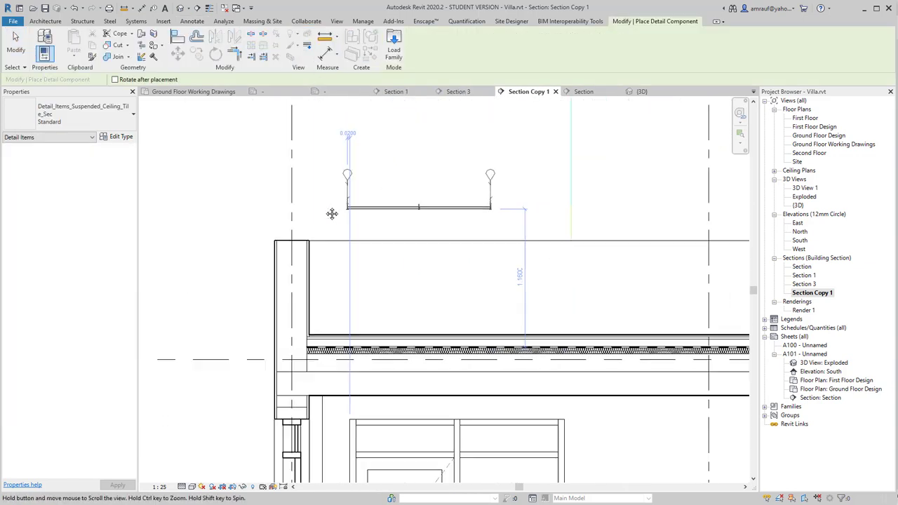
left_click(105, 113)
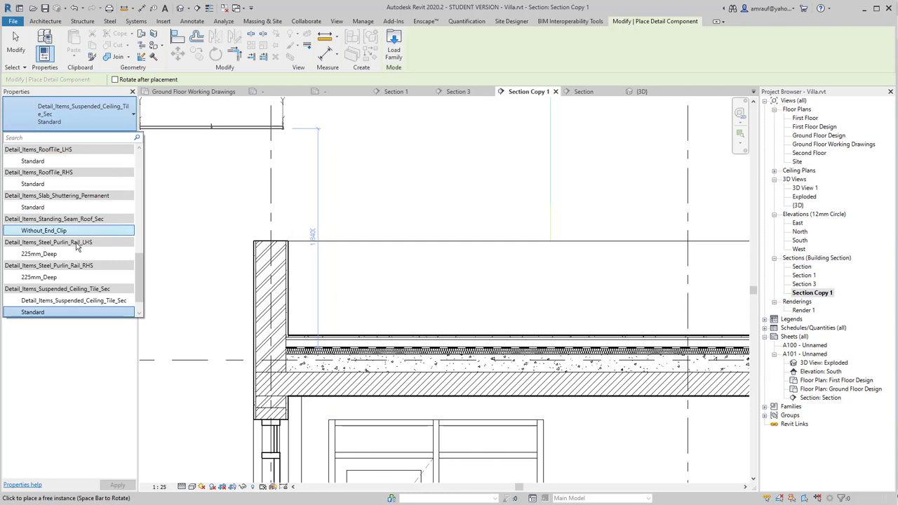
scroll(83, 245, "down", 1)
scroll(79, 257, "up", 5)
scroll(84, 224, "up", 5)
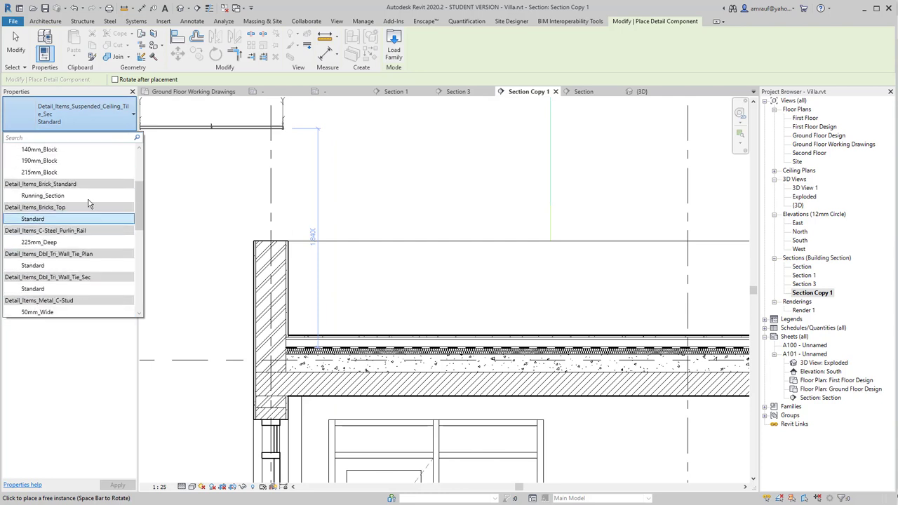
scroll(89, 188, "up", 5)
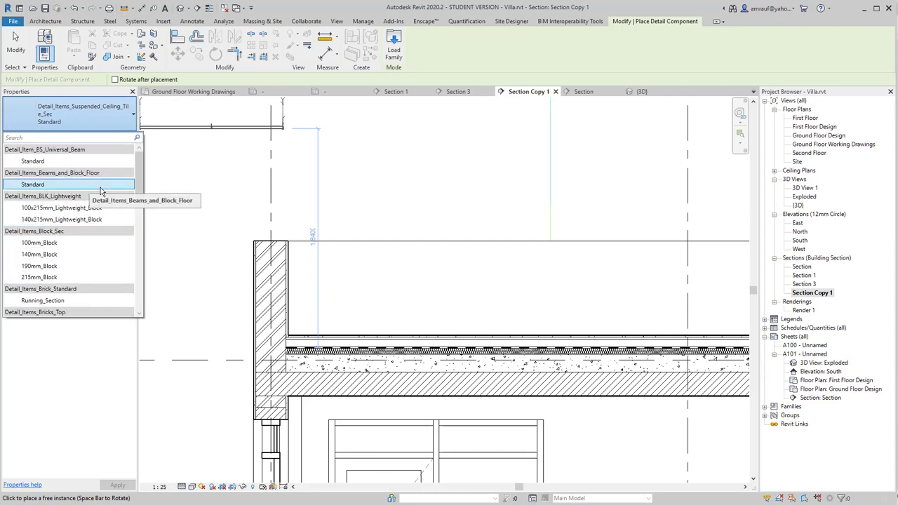
left_click(341, 182)
Place the suspended ceiling tile detail above the wall, then finish placing
left_click(281, 200)
scroll(379, 223, "up", 2)
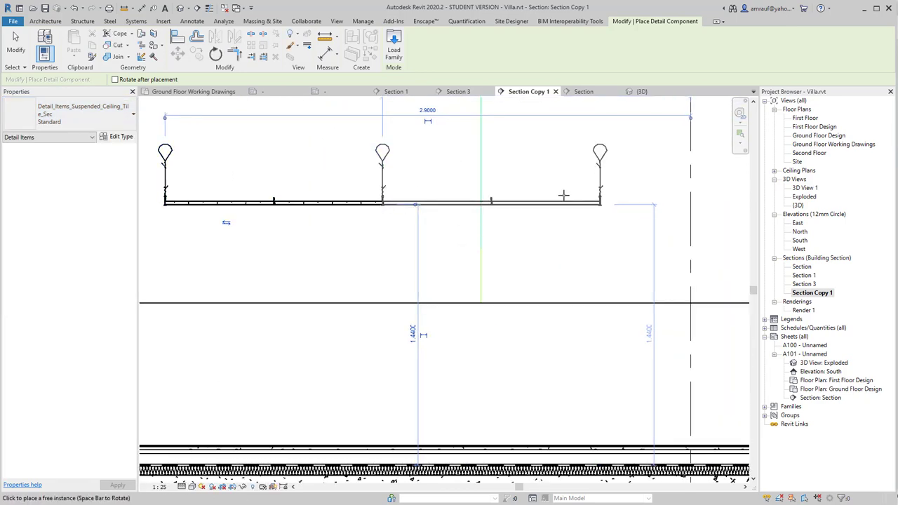
middle_click_drag(509, 222, 410, 229)
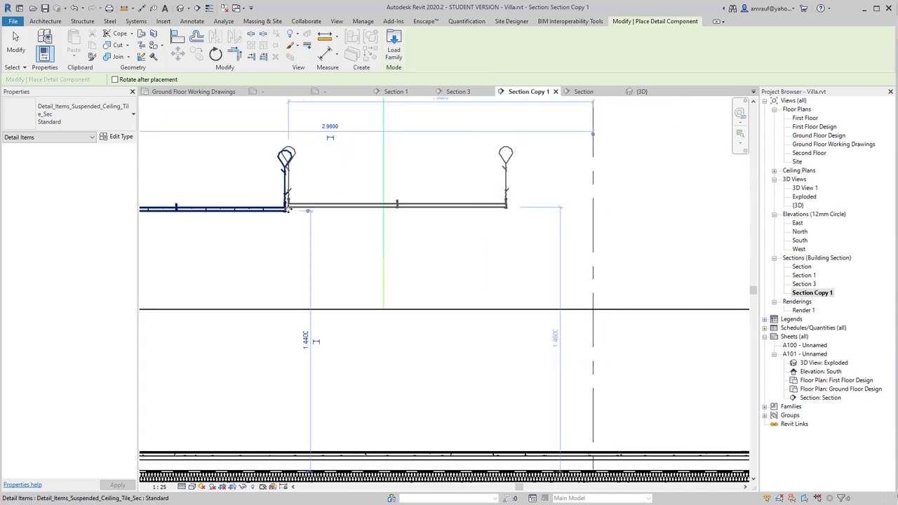
mouse_move(311, 210)
middle_mouse_down()
mouse_move(227, 214)
mouse_move(356, 211)
middle_mouse_up()
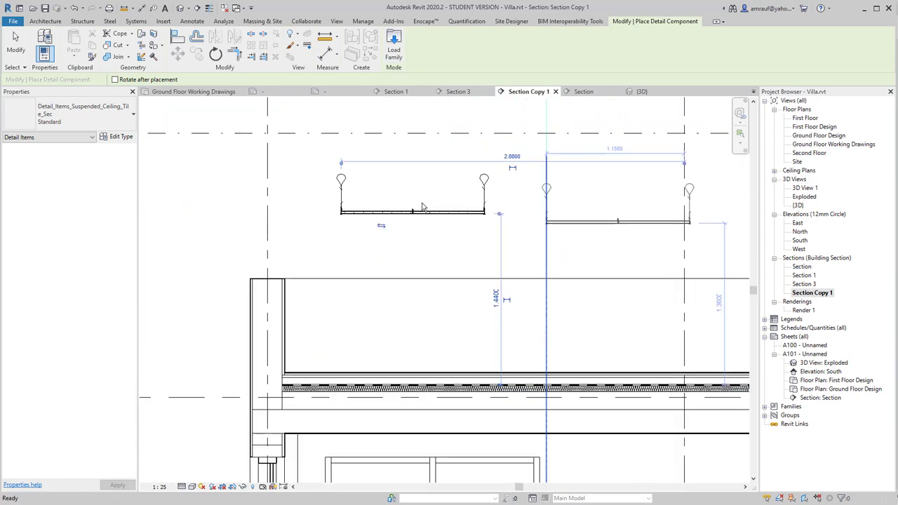
scroll(317, 196, "down", 2)
key("Escape")
key("Escape")
scroll(294, 140, "down", 1)
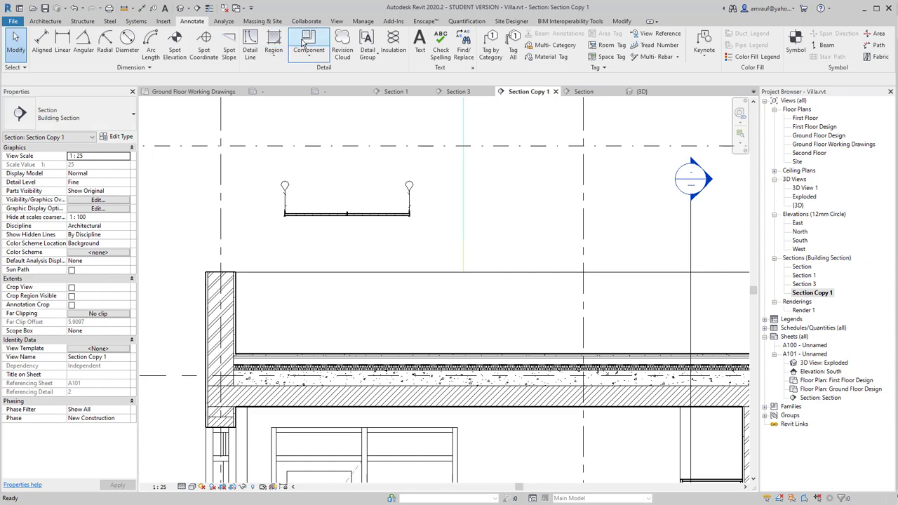
Start another detail component and switch its type to Metal_C-Stud 50mm_Wide
left_click(303, 42)
left_click(90, 116)
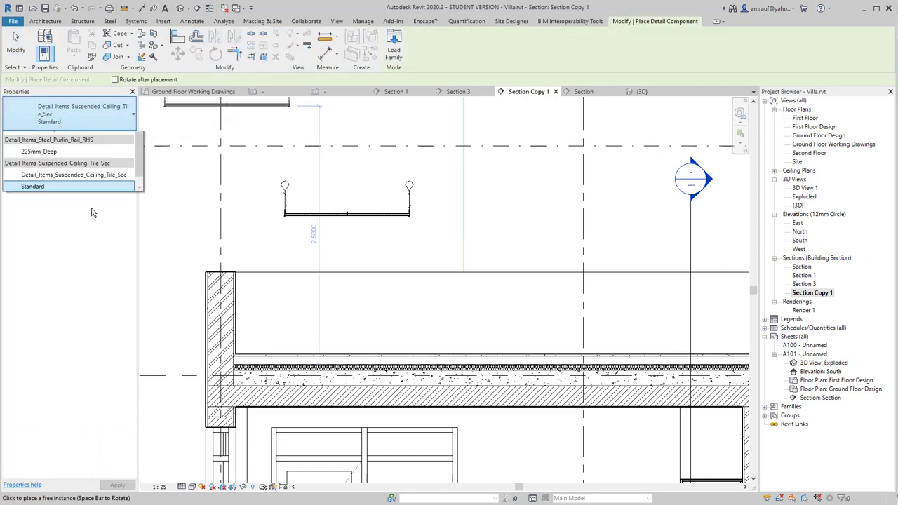
scroll(76, 214, "up", 3)
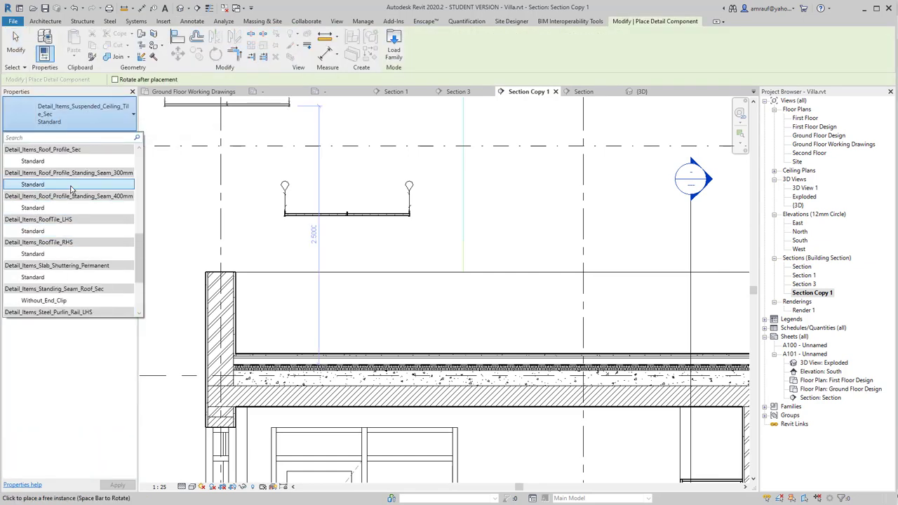
left_click(70, 185)
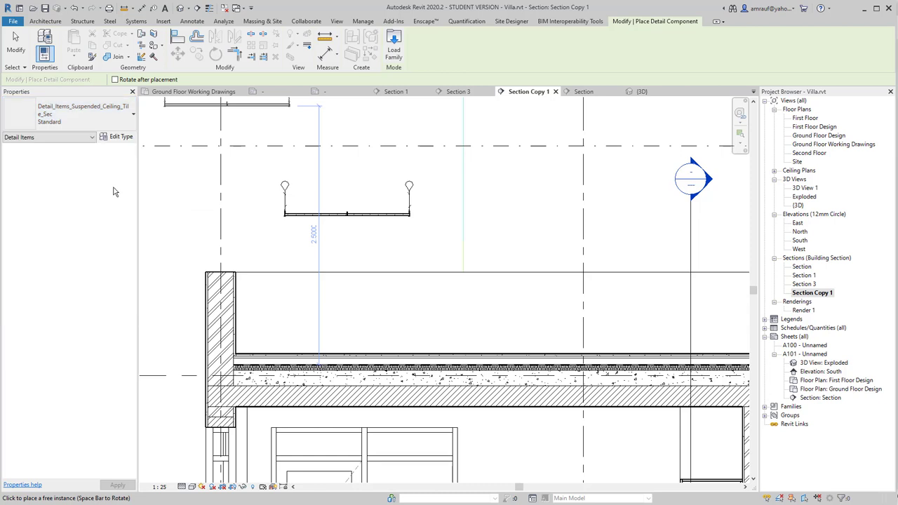
scroll(407, 240, "up", 3)
left_click(71, 116)
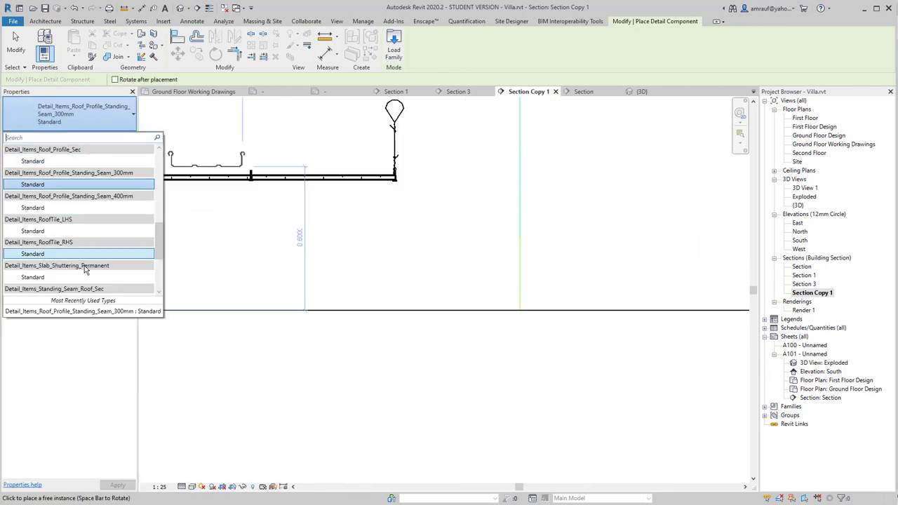
scroll(76, 242, "up", 2)
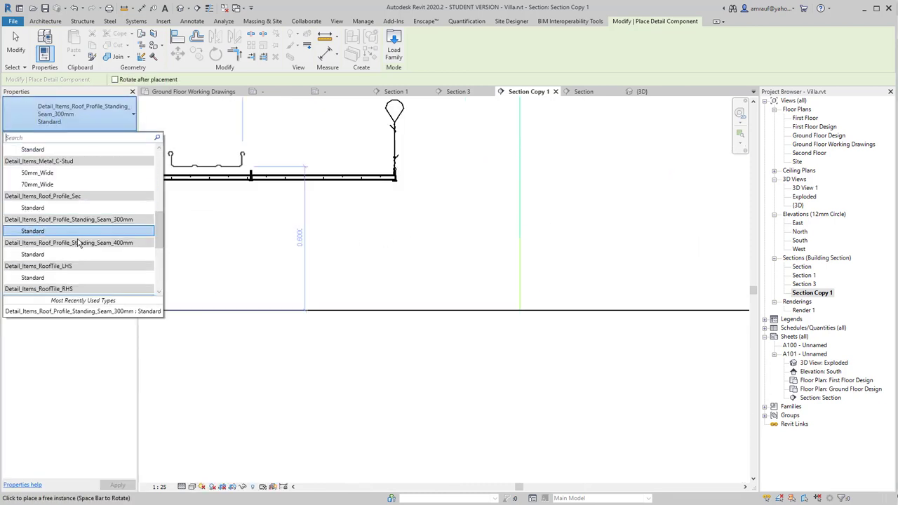
scroll(76, 238, "up", 1)
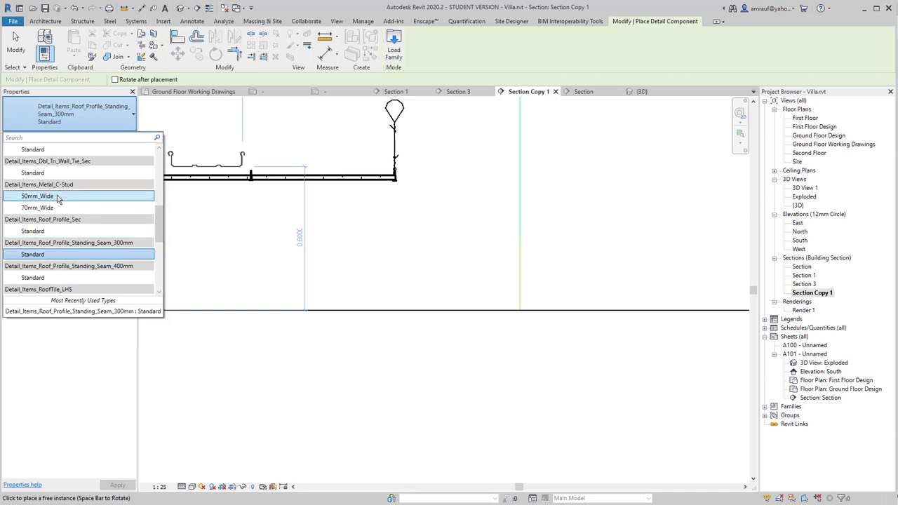
left_click(37, 196)
Zoom to the wall top and place the C-stud at its outer corner
mouse_move(196, 216)
middle_mouse_down()
mouse_move(261, 240)
mouse_move(483, 246)
middle_mouse_up()
scroll(329, 229, "up", 1)
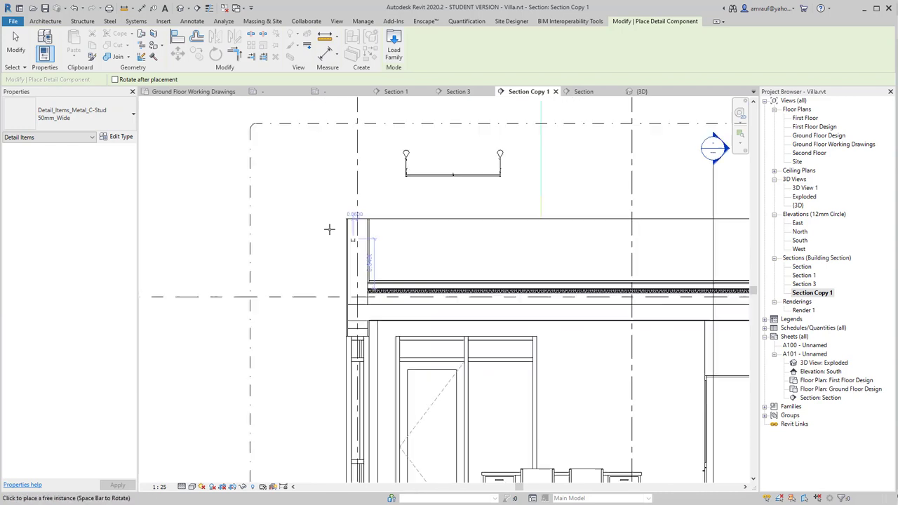
scroll(353, 203, "up", 3)
scroll(360, 185, "up", 2)
scroll(369, 185, "up", 2)
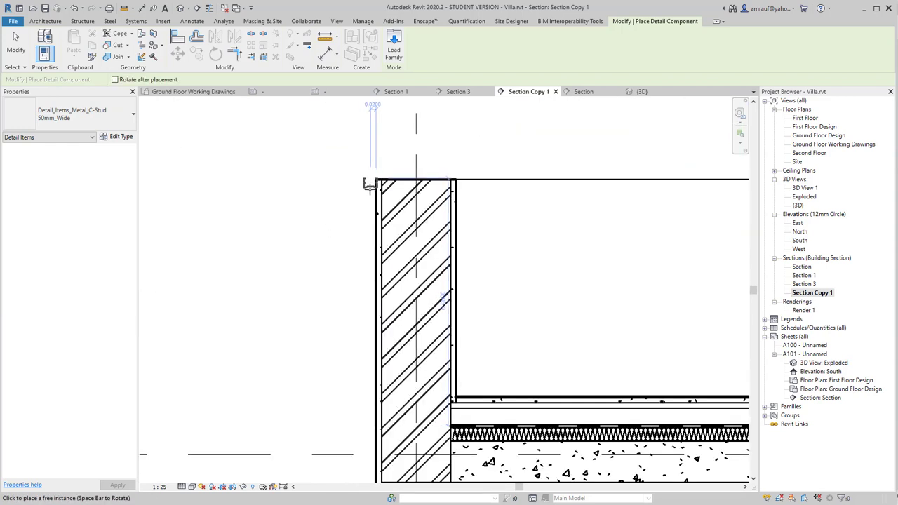
scroll(362, 189, "up", 2)
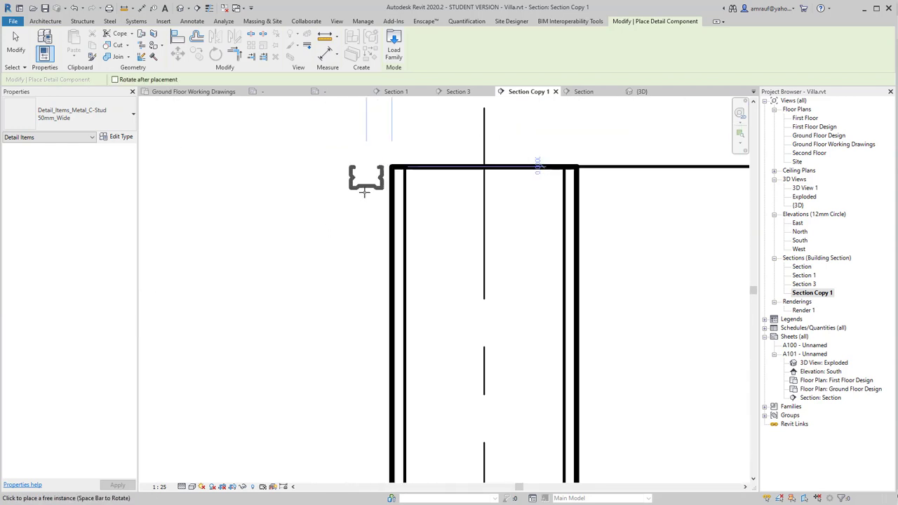
scroll(376, 192, "up", 1)
left_click(384, 186)
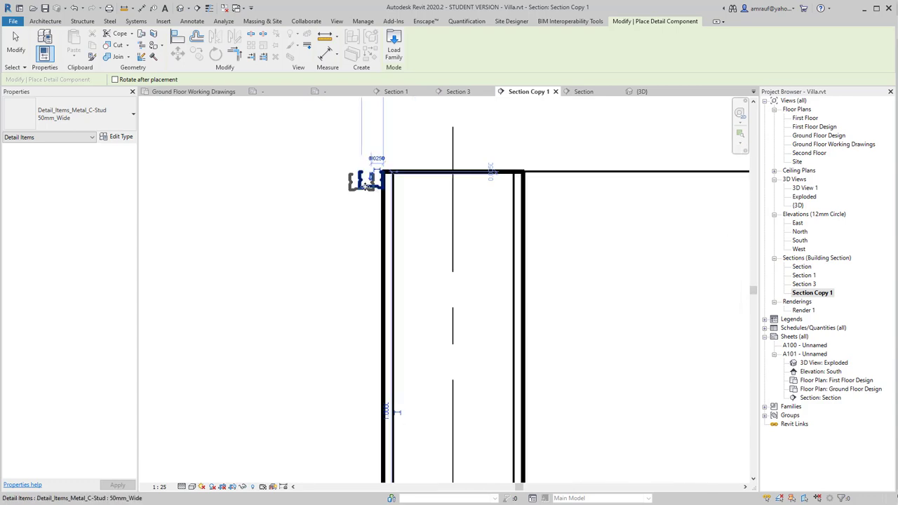
scroll(367, 188, "down", 5)
key("Escape")
key("Escape")
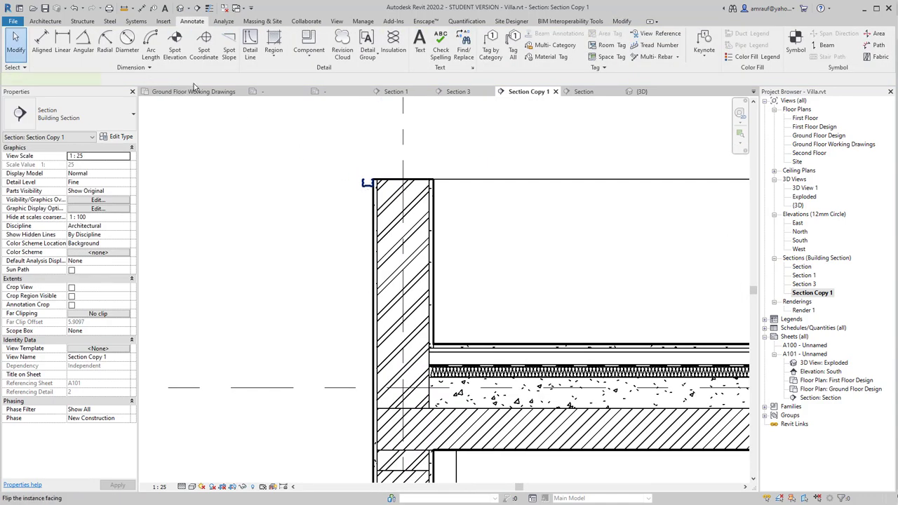
Copy the C-stud three times down the wall's outer face, 0.3 apart
left_click(366, 183)
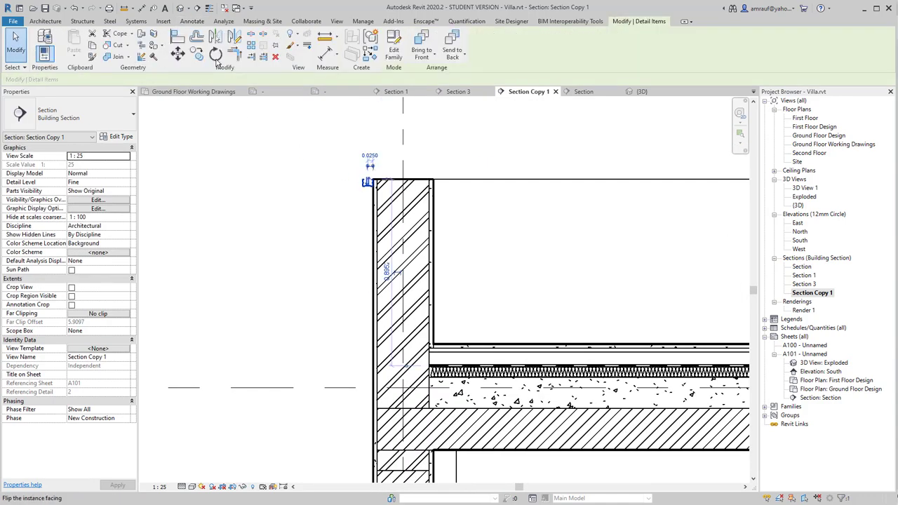
left_click(311, 190)
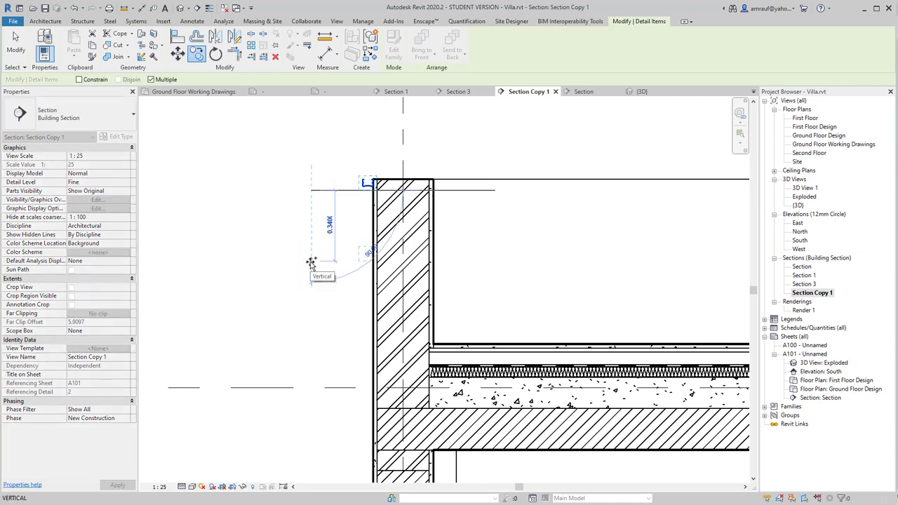
type(".3")
key("Return")
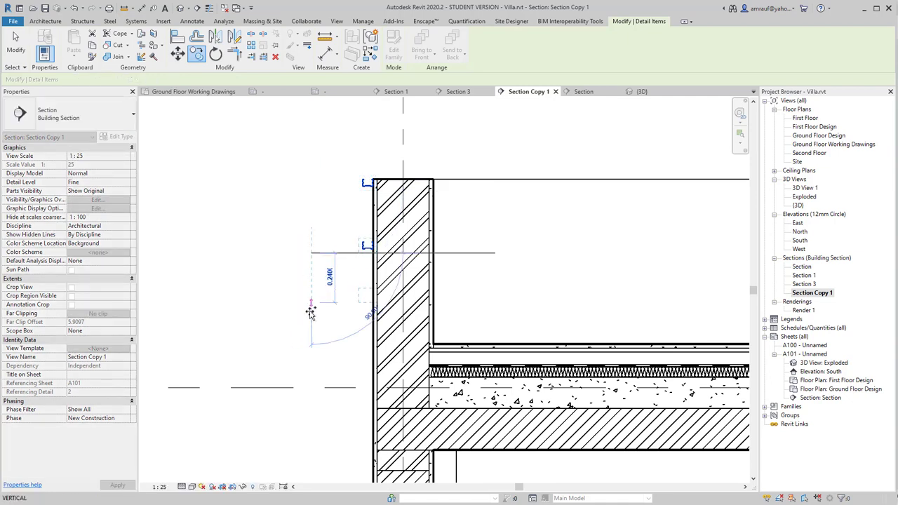
type(".3")
key("Return")
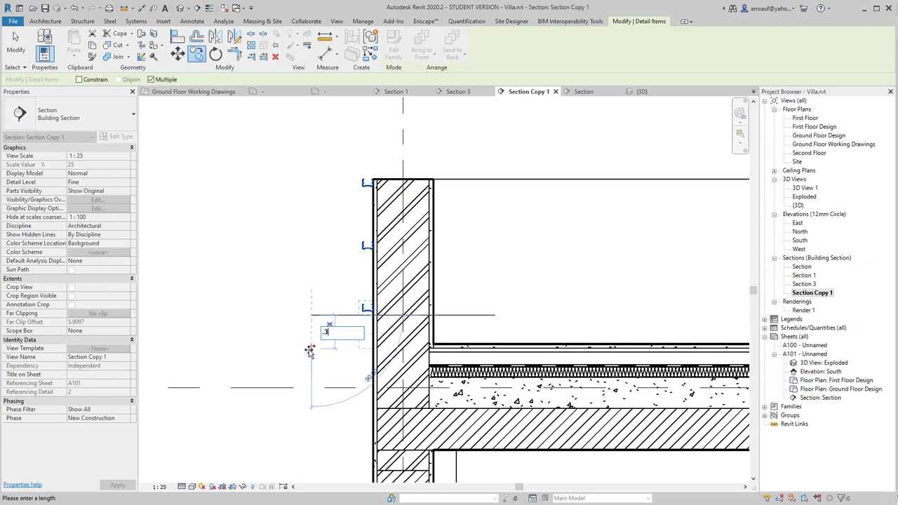
key("Return")
key("Escape")
key("Escape")
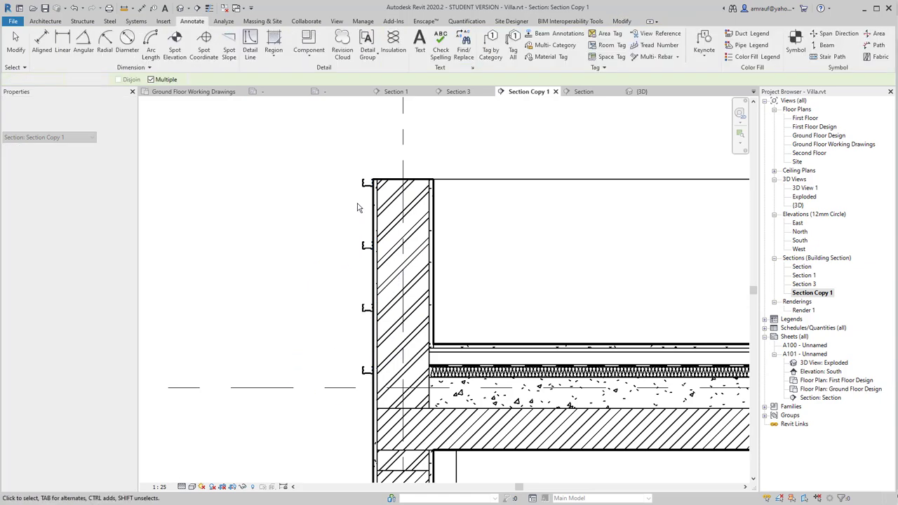
scroll(358, 405, "up", 1)
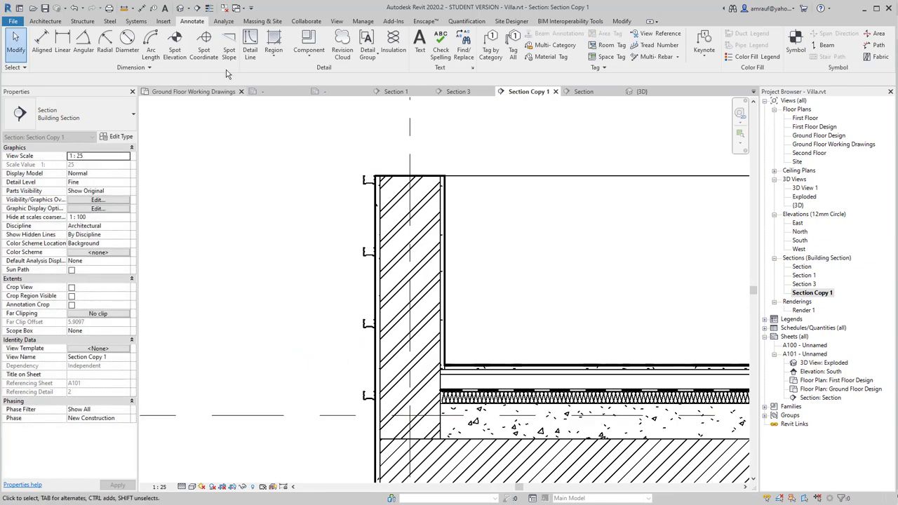
Draw a vertical detail line along the C-stud outer faces down toward the floor slab
left_click(251, 43)
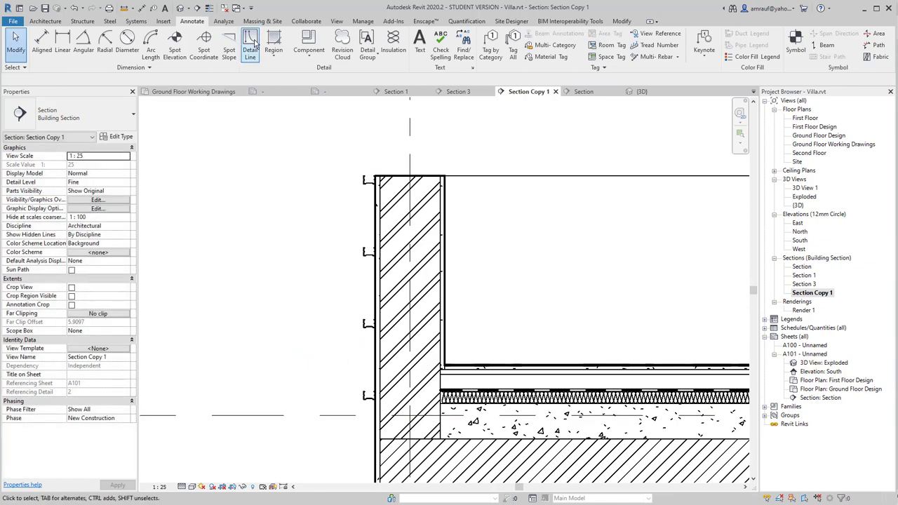
scroll(361, 403, "up", 3)
left_click(364, 396)
scroll(356, 268, "up", 3)
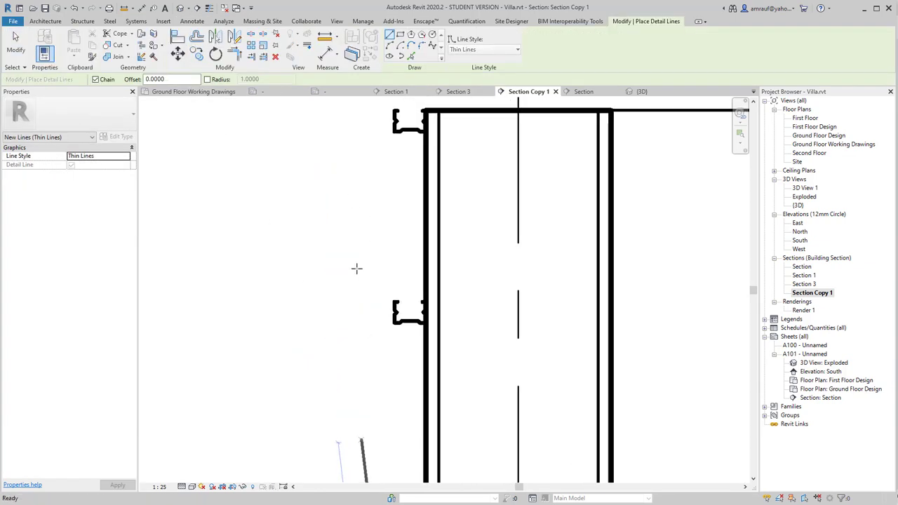
left_click(391, 111)
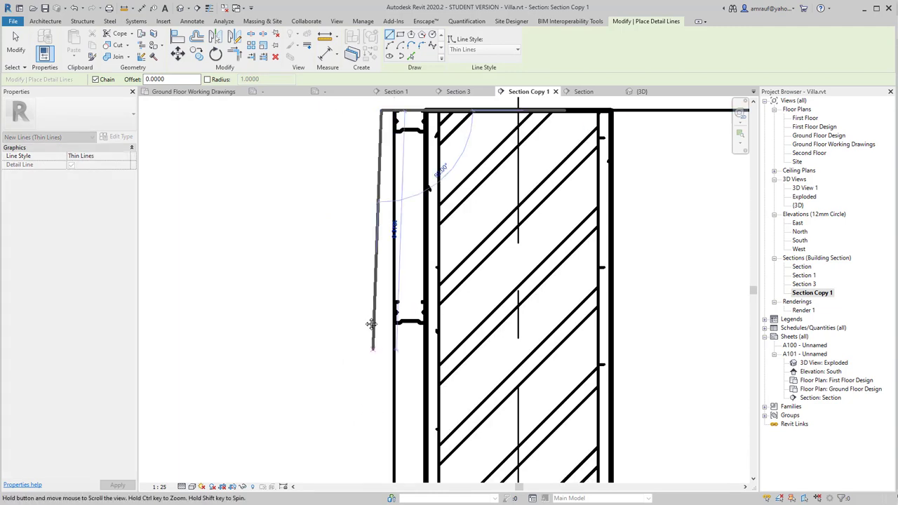
middle_click_drag(355, 415, 362, 286)
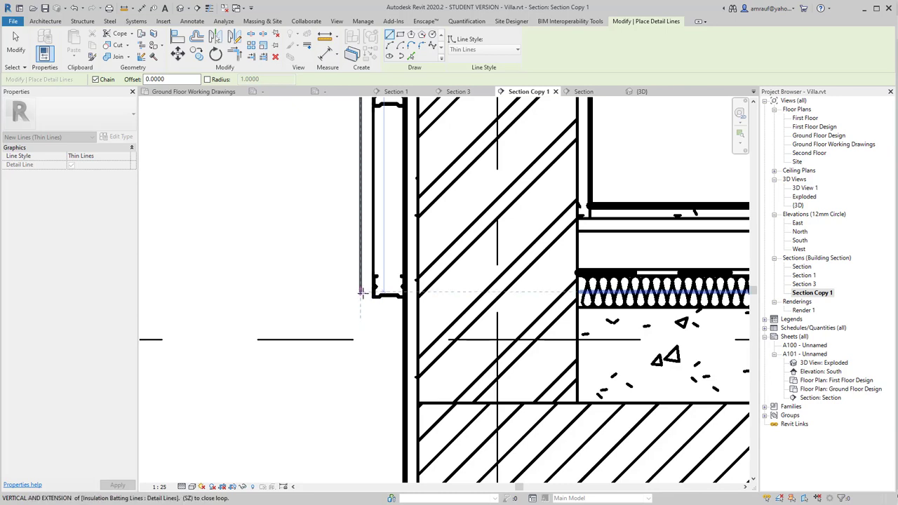
left_click(360, 296)
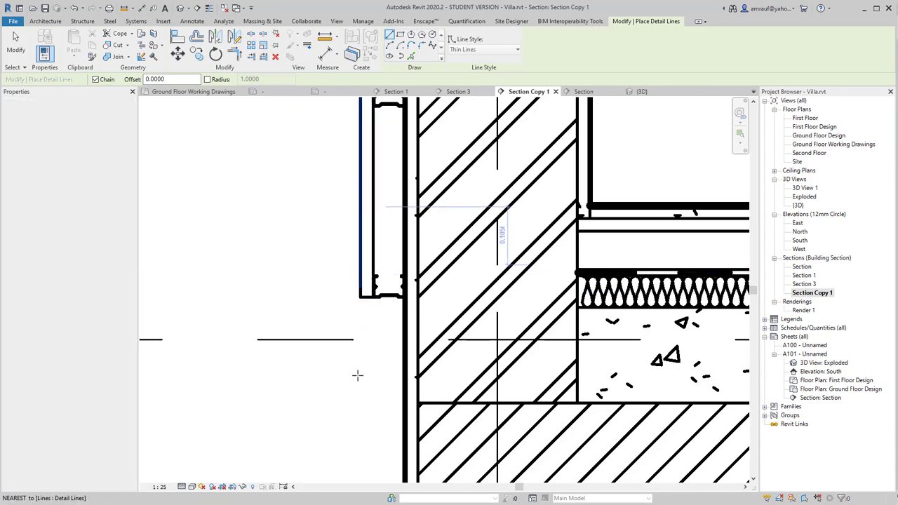
scroll(373, 215, "up", 3)
scroll(365, 325, "up", 2)
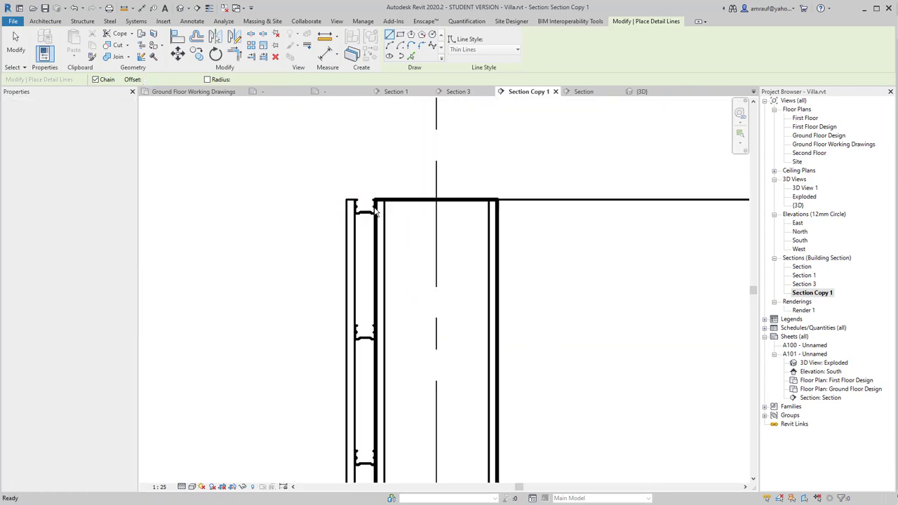
scroll(357, 217, "up", 3)
key("Escape")
key("Escape")
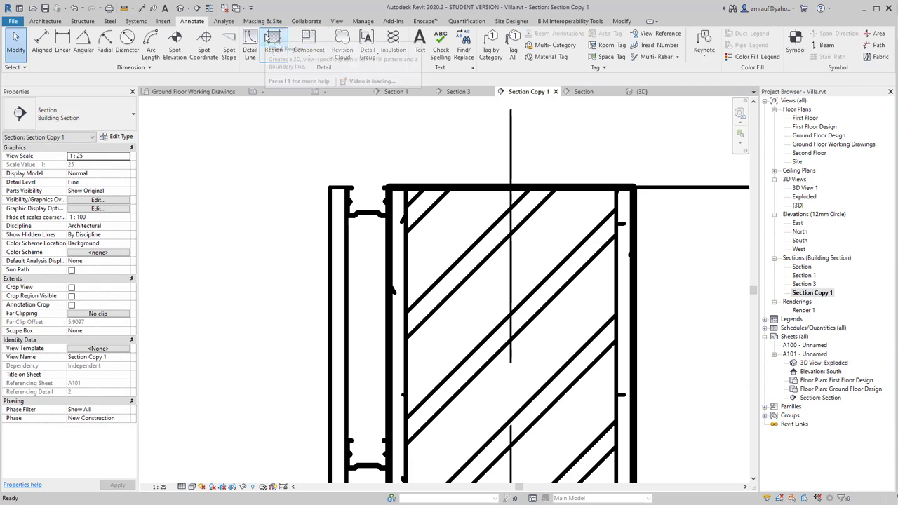
Start a detail component and browse the family library into the Detail Items folder
left_click(316, 41)
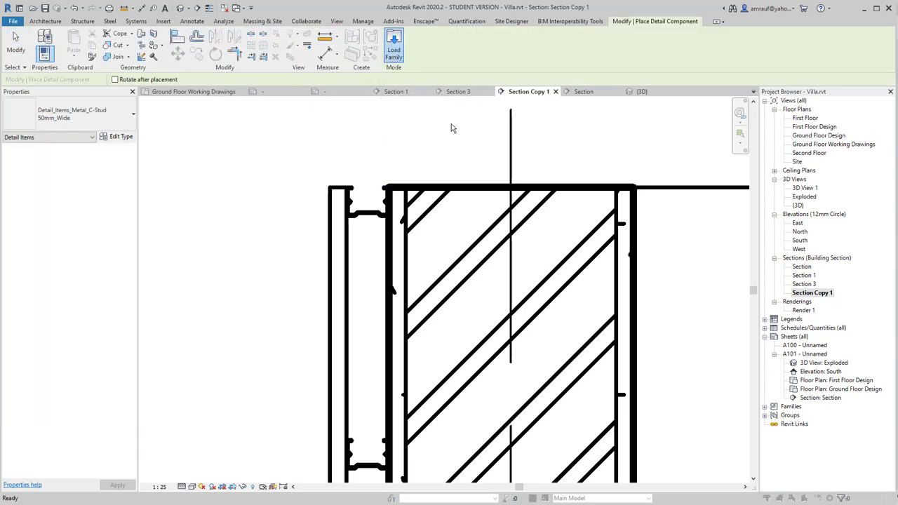
left_click(247, 216)
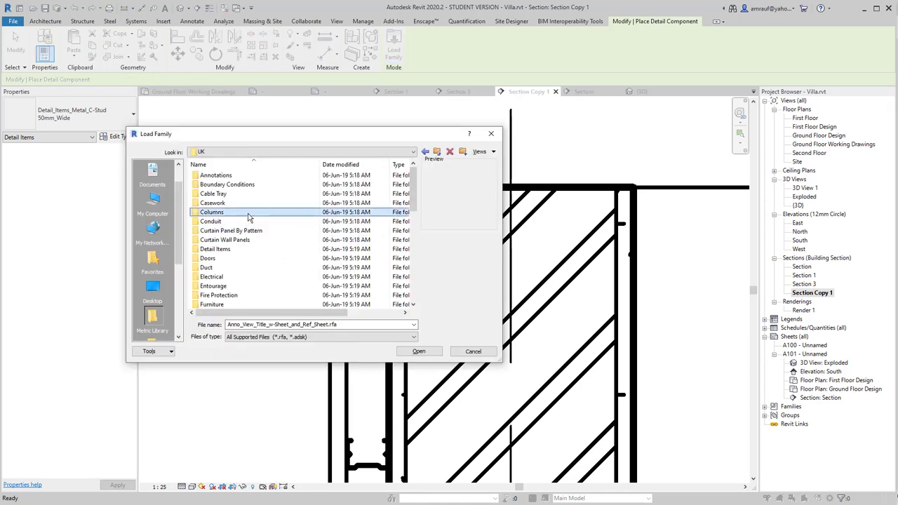
scroll(249, 225, "down", 10)
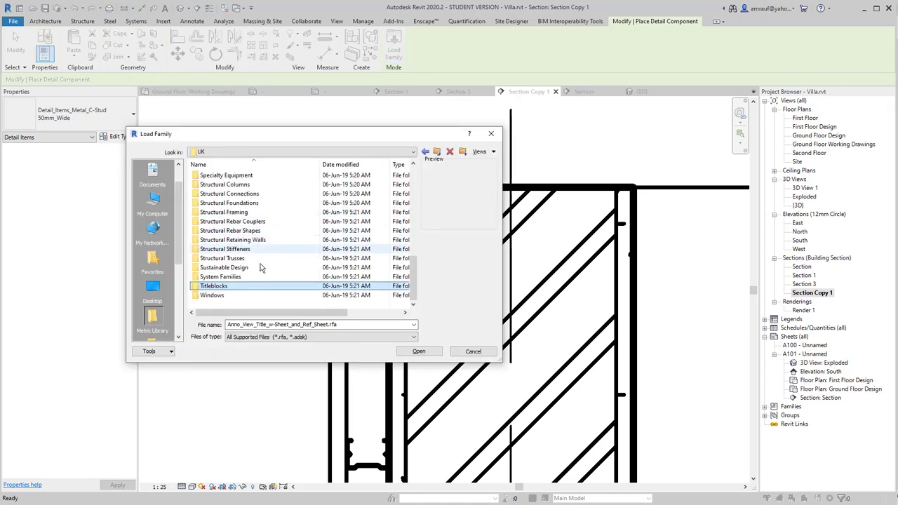
scroll(254, 254, "up", 5)
scroll(255, 255, "up", 5)
left_click(248, 232)
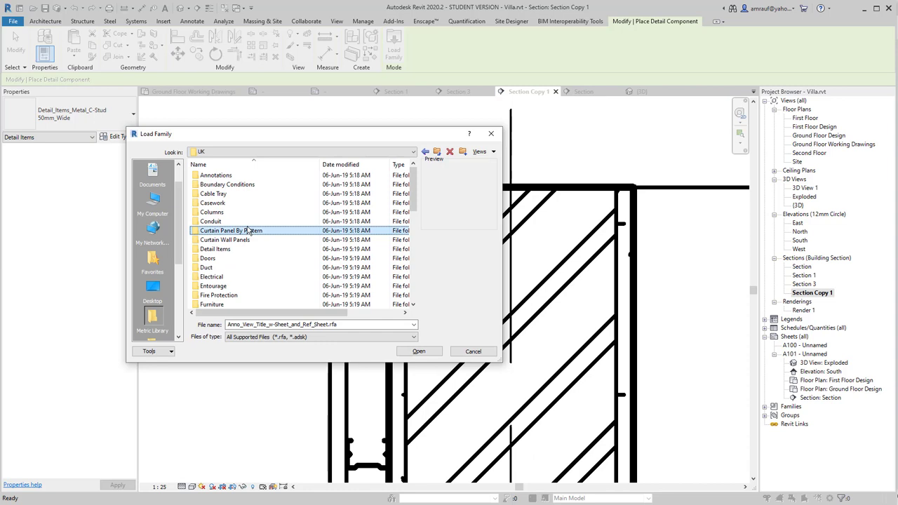
key("Down")
key("Down")
key("Down")
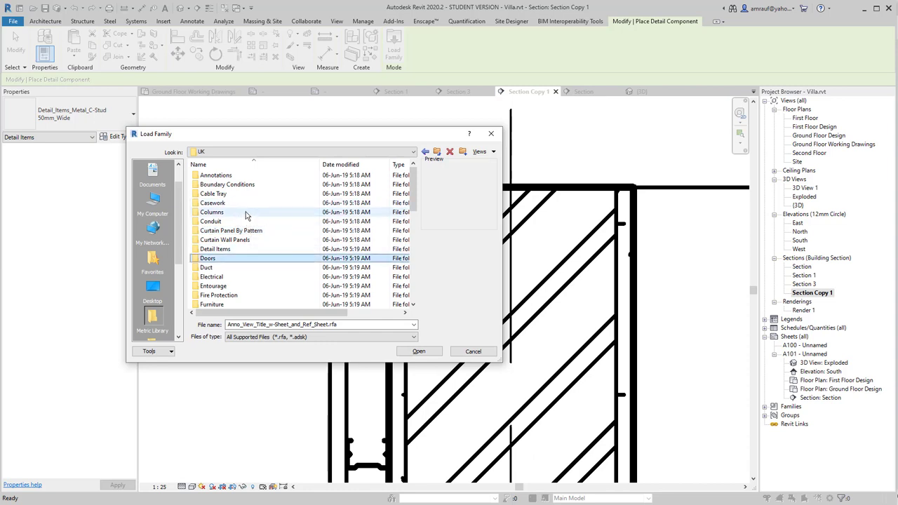
double_click(247, 249)
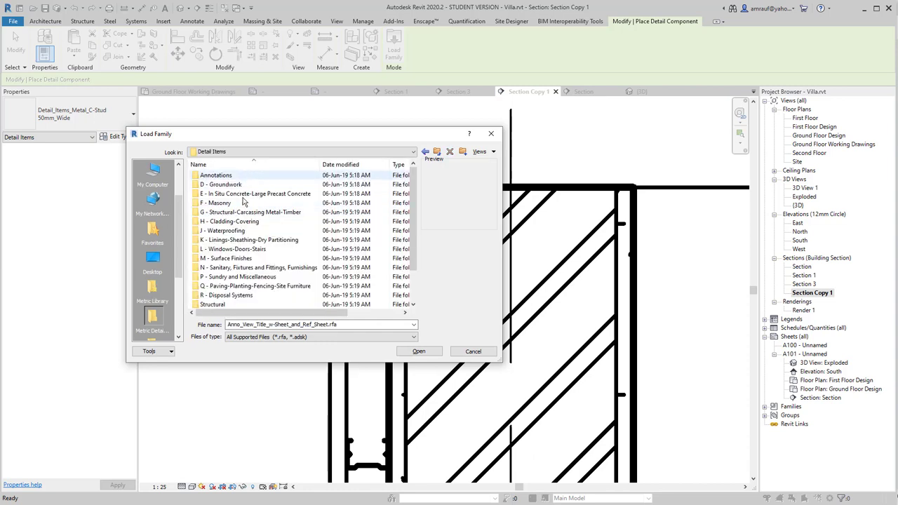
Load Detail_Items_Dryline_Screw_1.rfa from Z - Miscellaneous > Z20 - Fixings, Adhesives
scroll(236, 280, "down", 2)
double_click(236, 297)
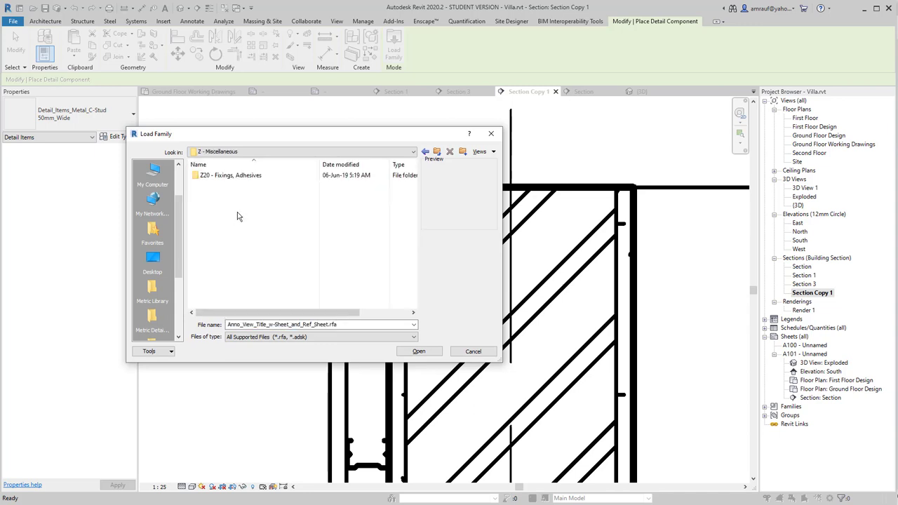
double_click(243, 175)
left_click(242, 178)
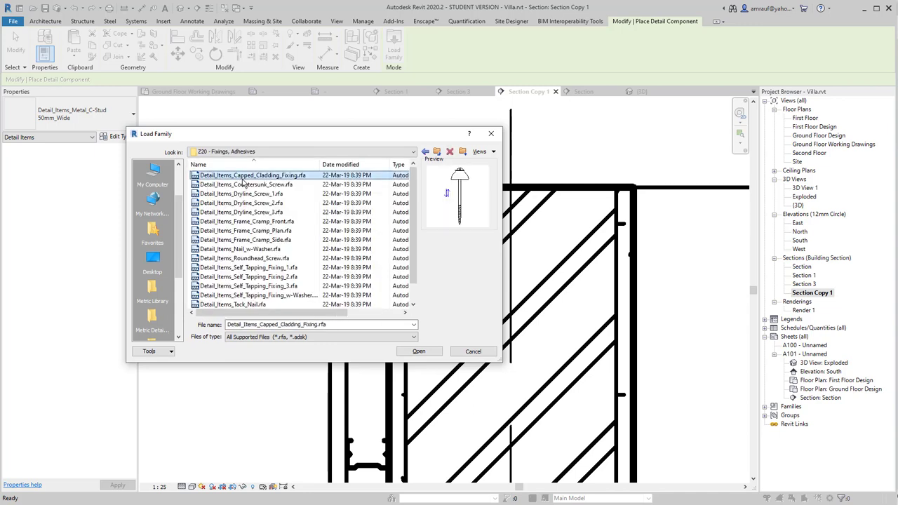
key("Down")
key("Down")
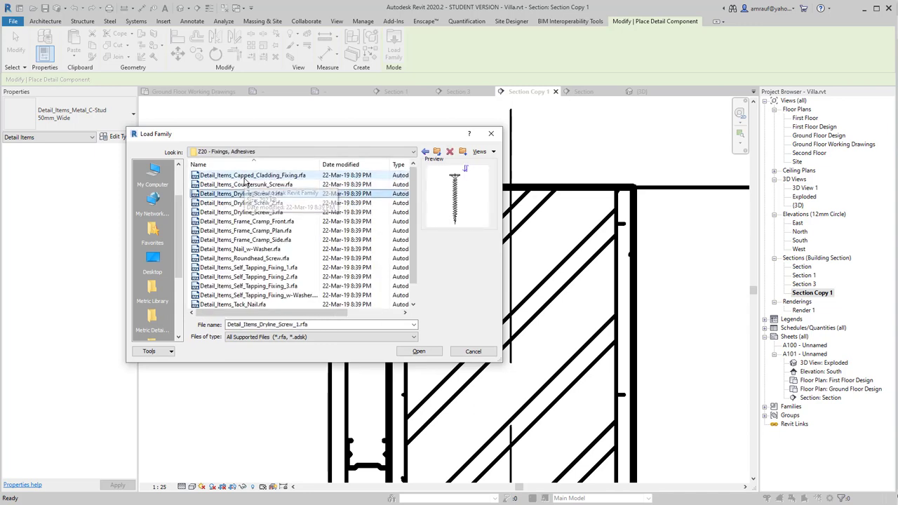
key("Return")
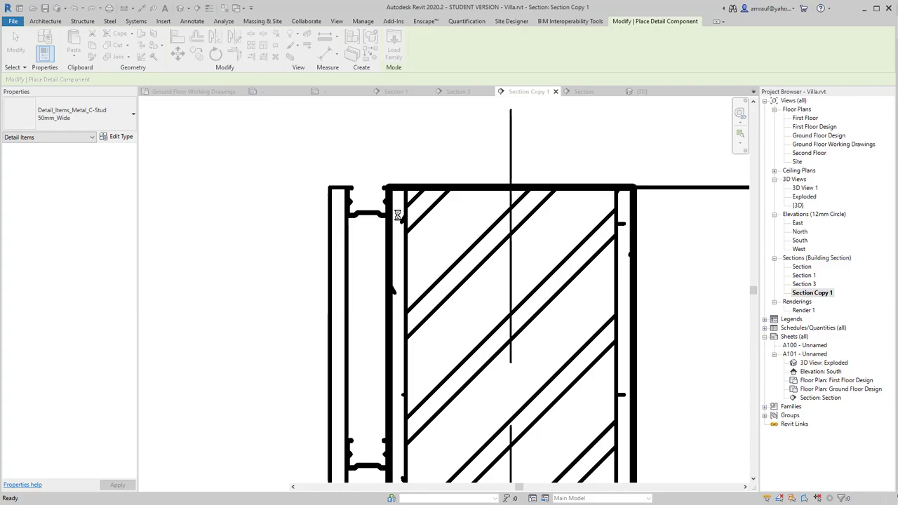
Rotate the 40mm drywall screw horizontal and place it through the top stud flange
scroll(391, 210, "up", 5)
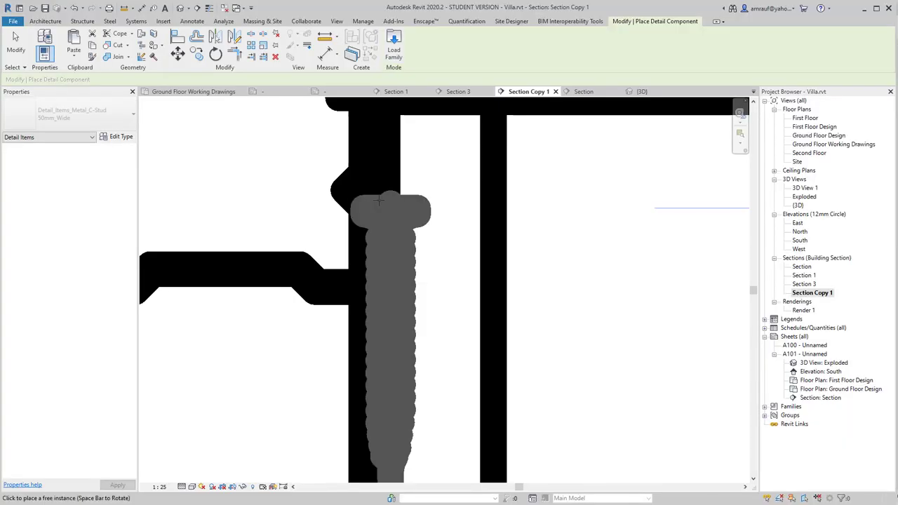
scroll(287, 184, "up", 2)
key("space")
key("space")
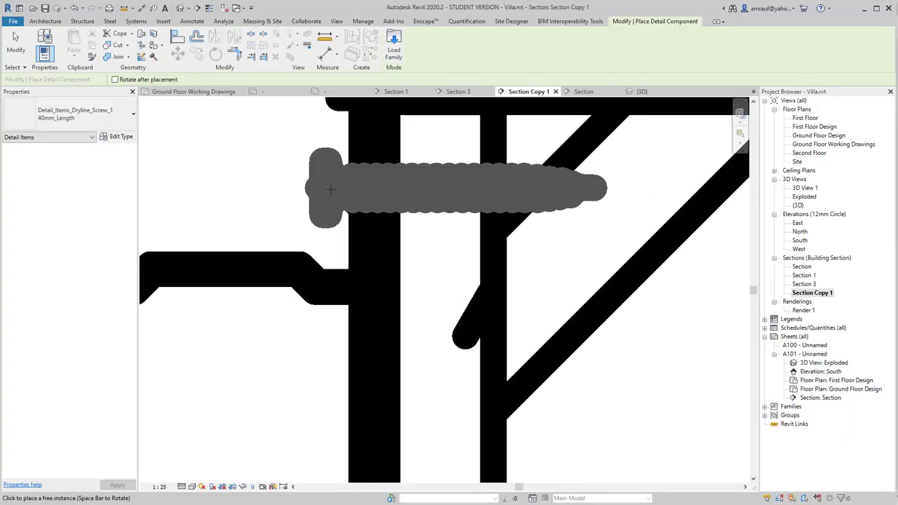
left_click(332, 190)
scroll(333, 190, "down", 4)
scroll(333, 191, "down", 4)
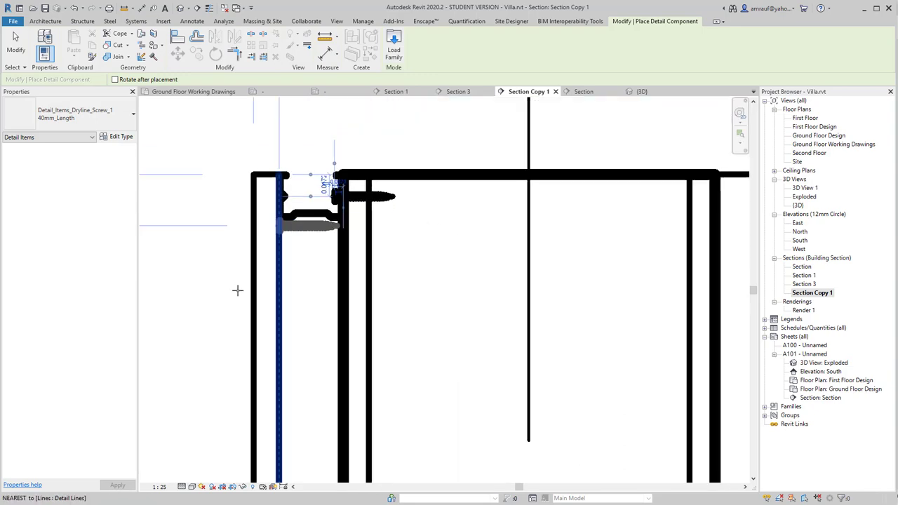
key("Escape")
Change the view scale to 1:5
left_click(159, 487)
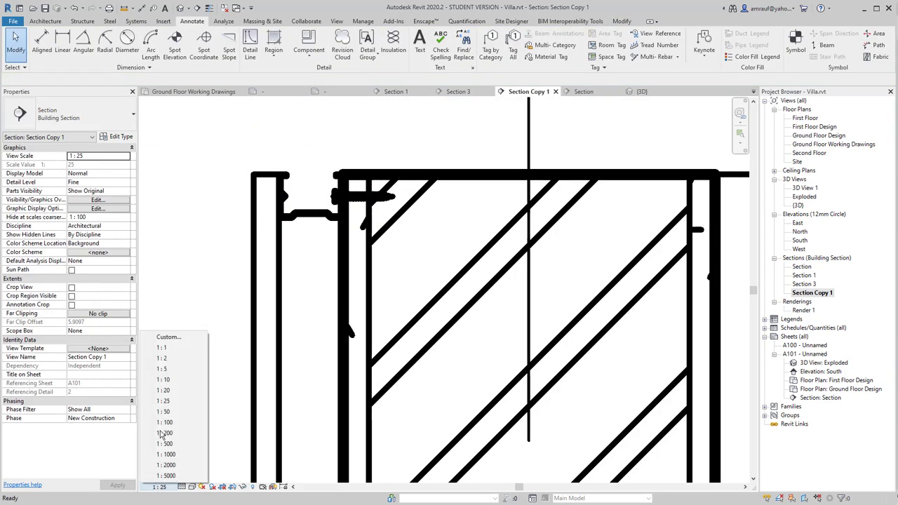
left_click(179, 375)
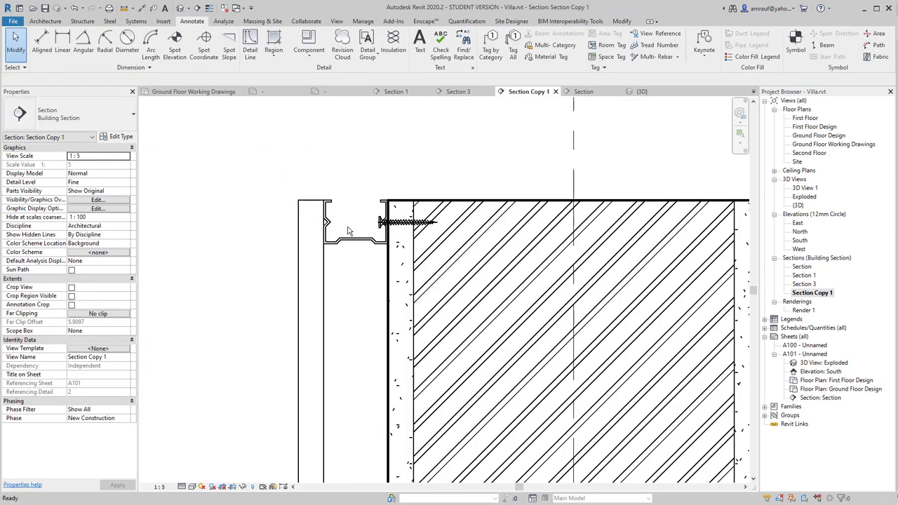
scroll(374, 204, "up", 2)
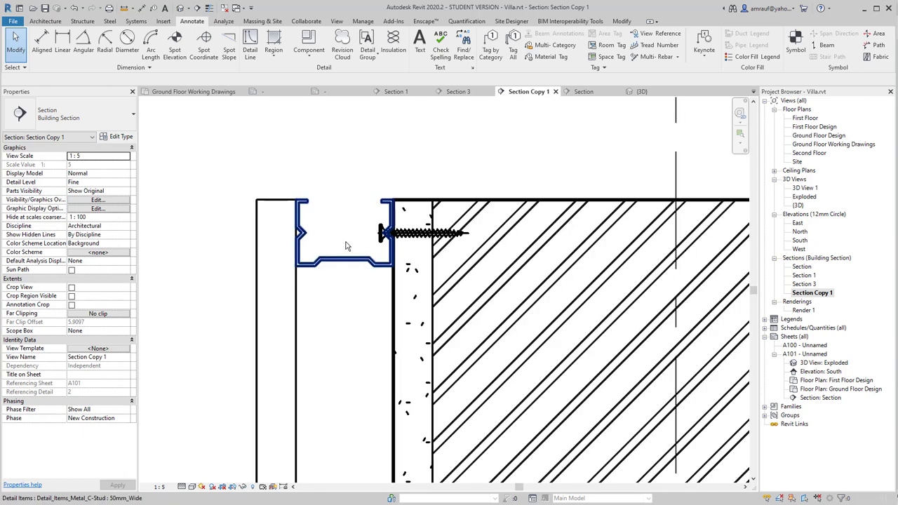
left_click(409, 239)
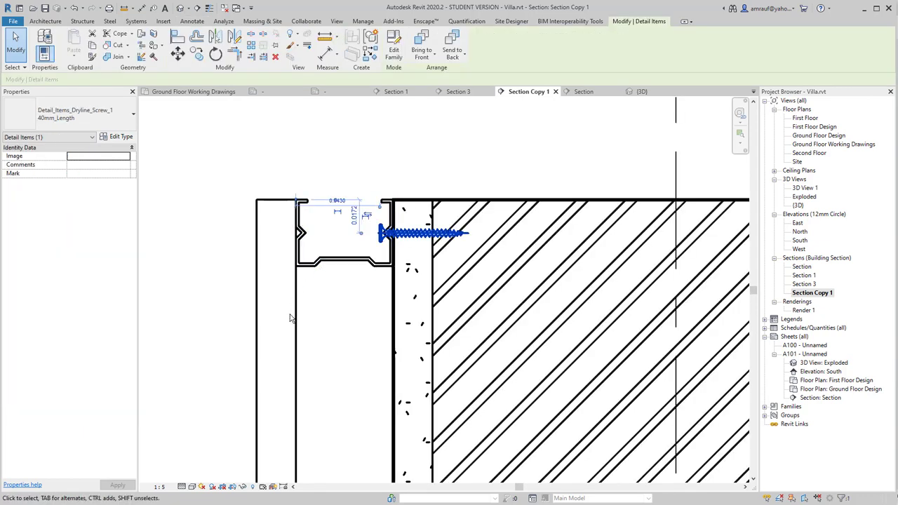
scroll(325, 253, "down", 3)
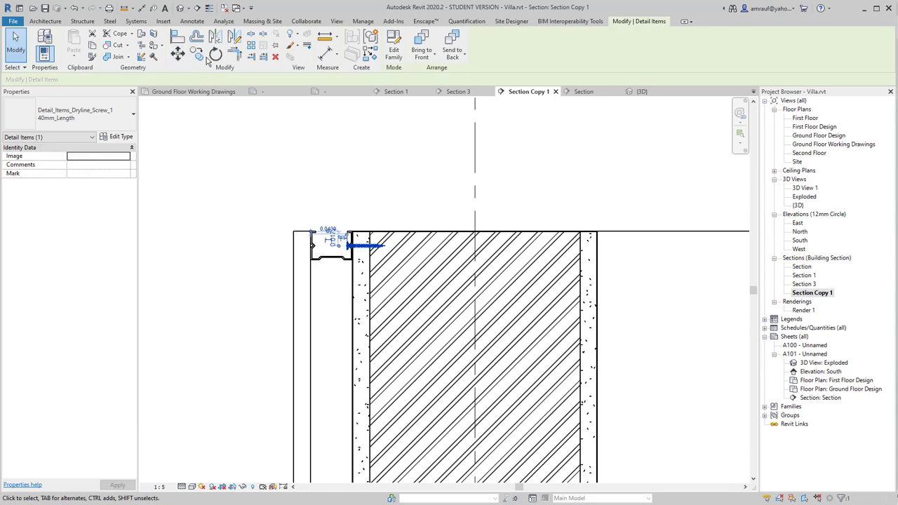
Copy the drywall screw down the wall onto each lower C-stud
left_click(197, 55)
left_click(329, 259)
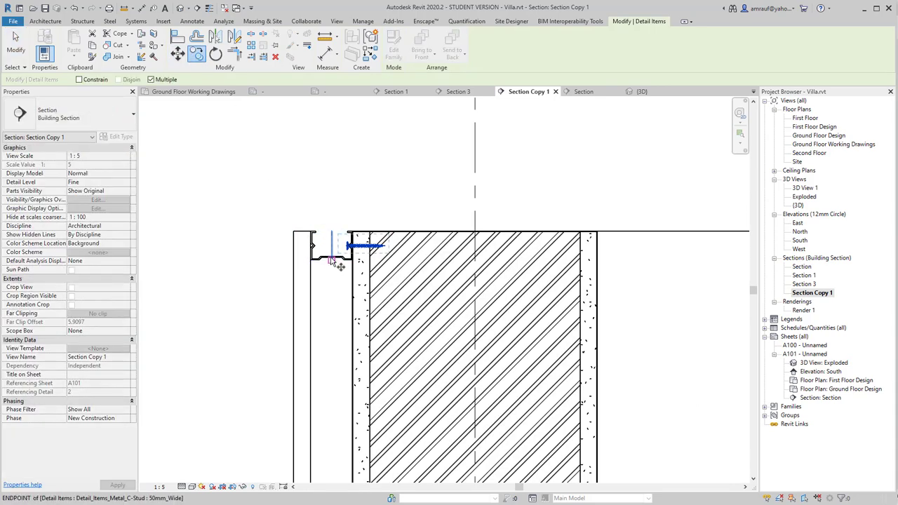
middle_click_drag(334, 126, 326, 196)
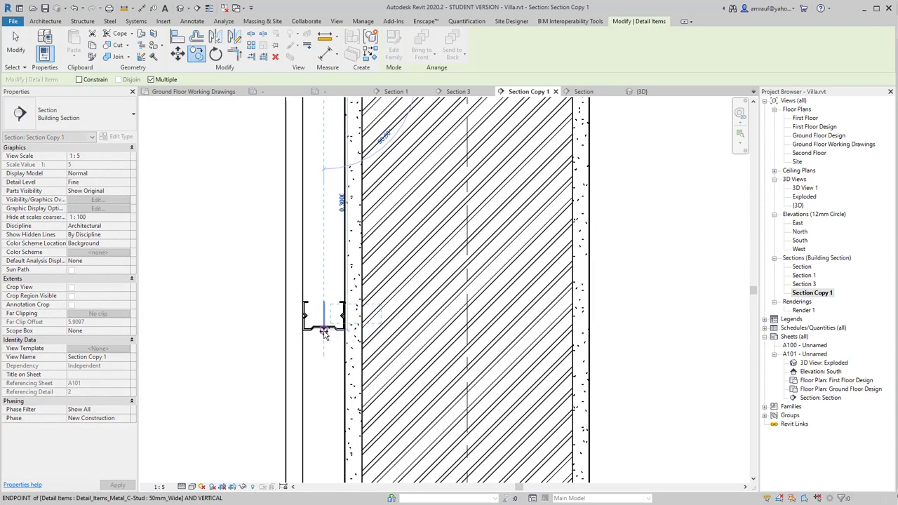
mouse_move(328, 355)
middle_mouse_down()
mouse_move(321, 148)
mouse_move(311, 381)
middle_mouse_up()
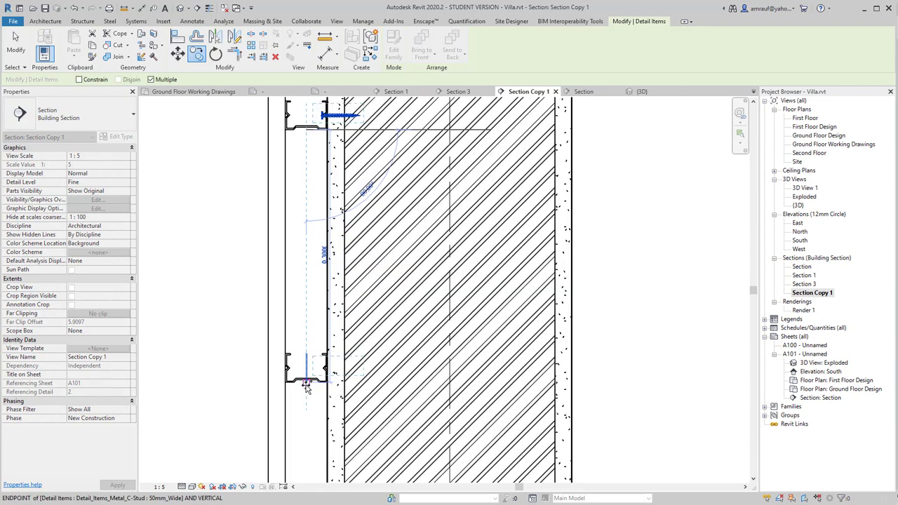
scroll(300, 232, "down", 2)
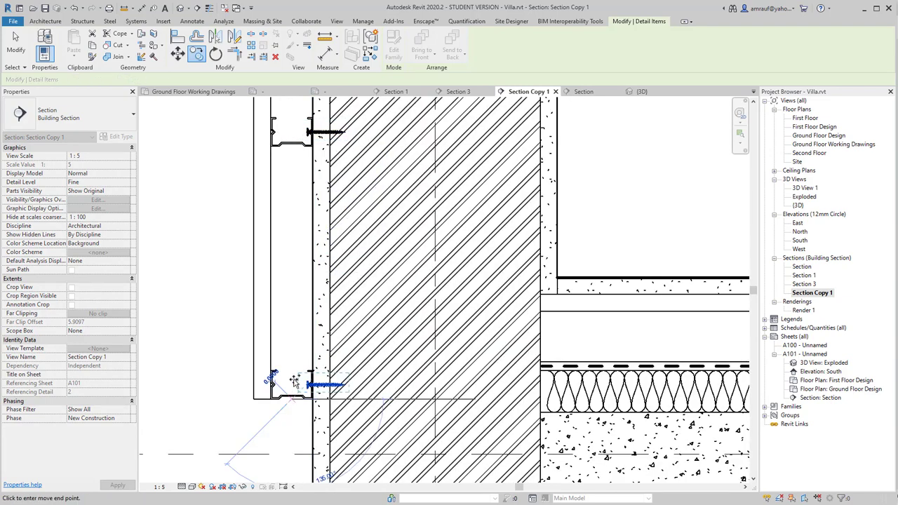
key("Escape")
key("Escape")
scroll(341, 184, "down", 2)
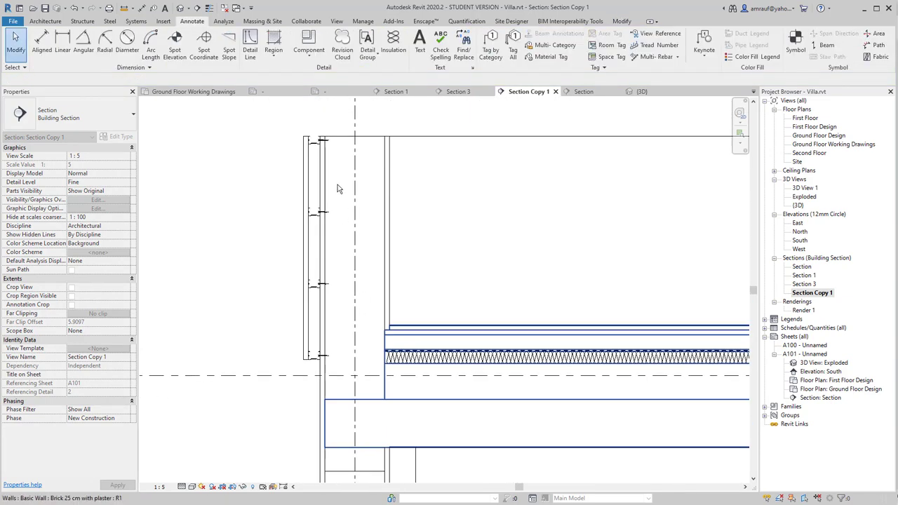
Inspect the top C-stud, then pan to the wall and floor slab junction
middle_click_drag(296, 251, 330, 338)
scroll(277, 260, "up", 2)
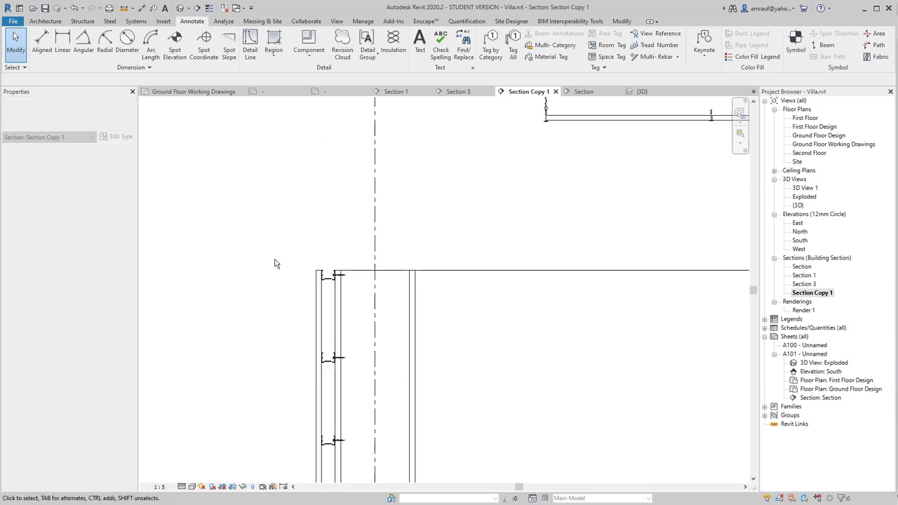
scroll(296, 286, "up", 2)
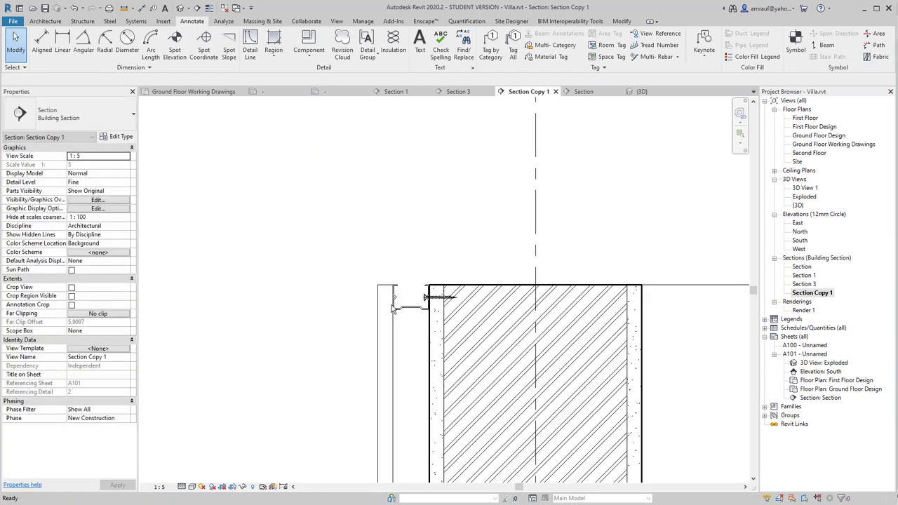
scroll(412, 302, "down", 1)
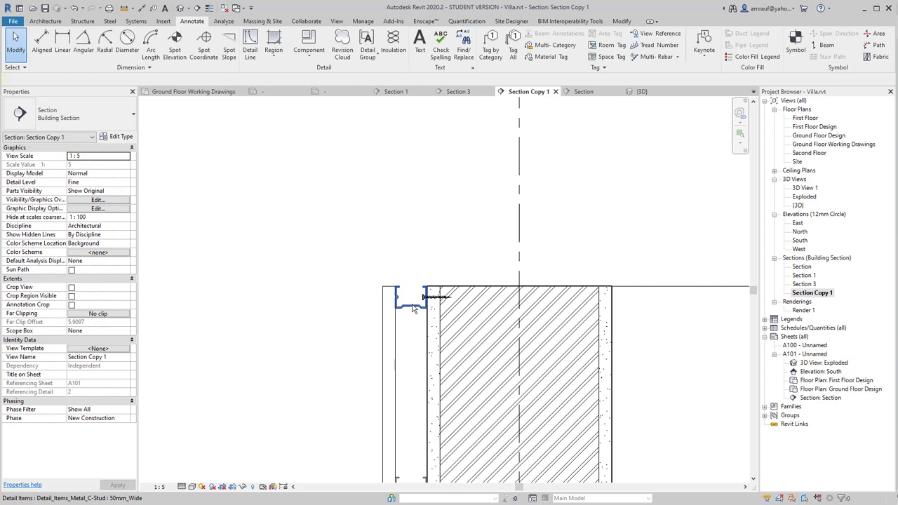
left_click(414, 310)
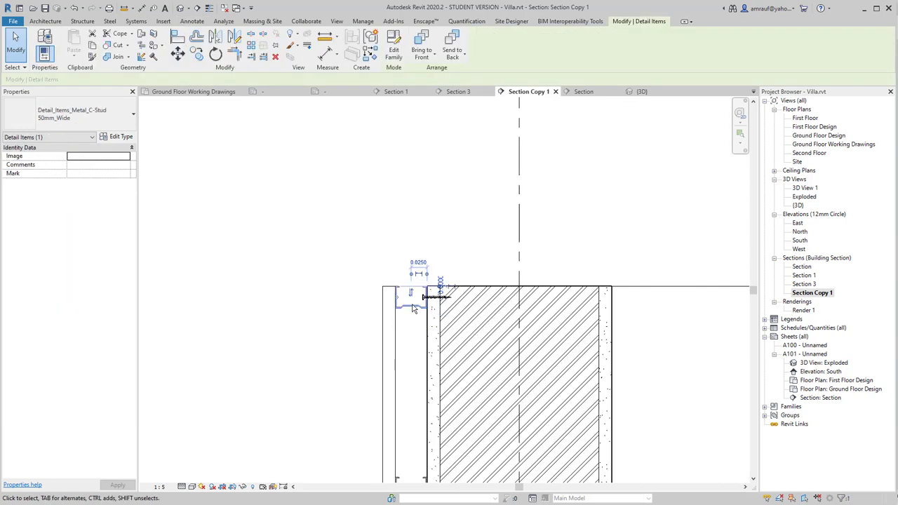
key("Escape")
scroll(400, 301, "down", 2)
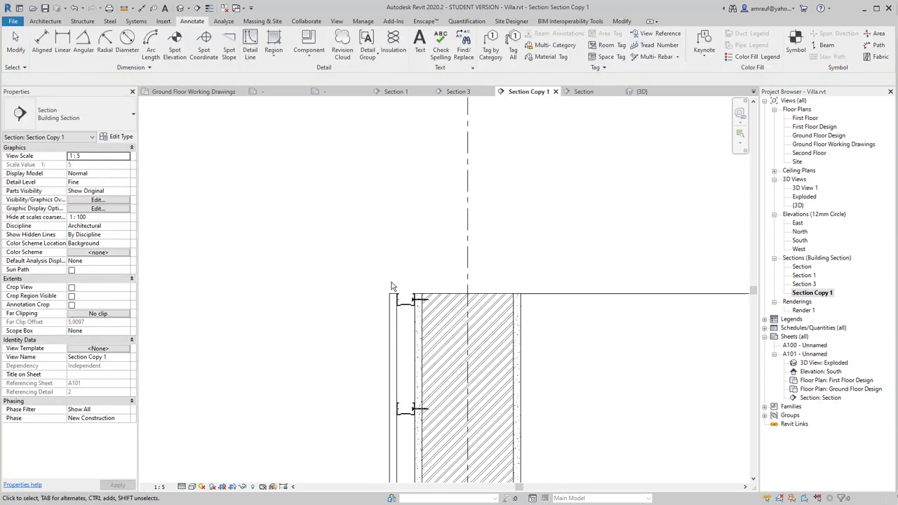
scroll(391, 286, "down", 1)
middle_click_drag(391, 286, 376, 135)
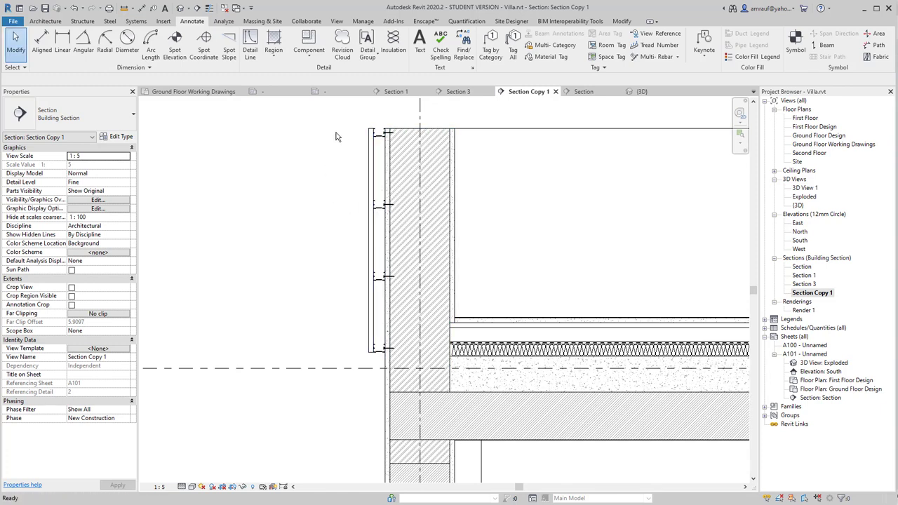
Draw a vertical Brickwork - Section repeating detail left of the wall down to the level line
left_click(266, 55)
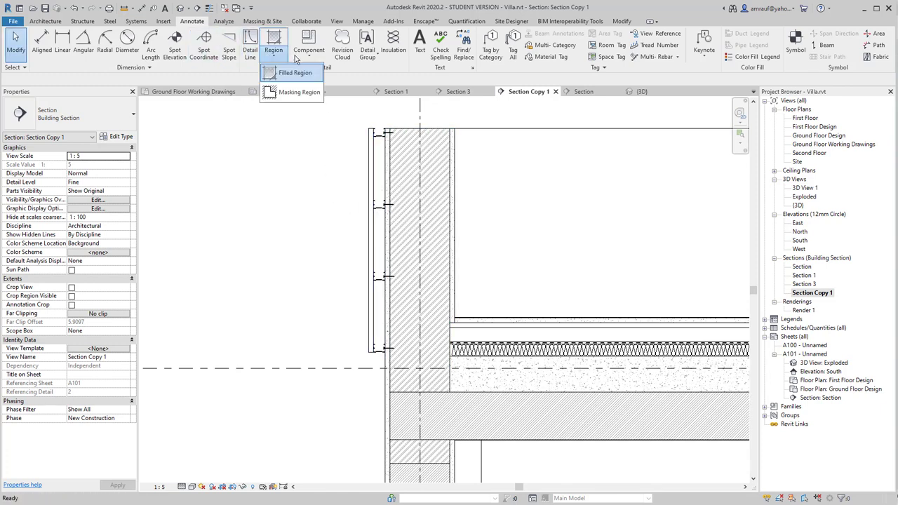
left_click(270, 55)
left_click(309, 51)
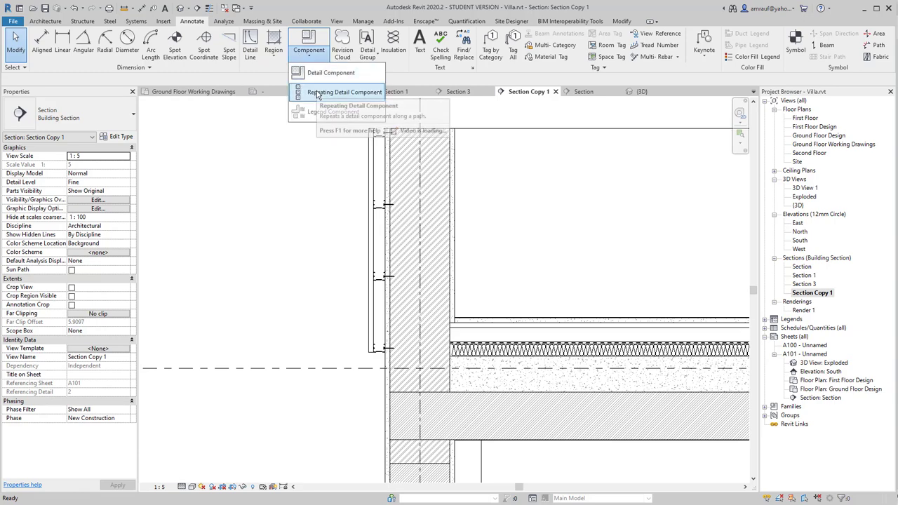
left_click(318, 93)
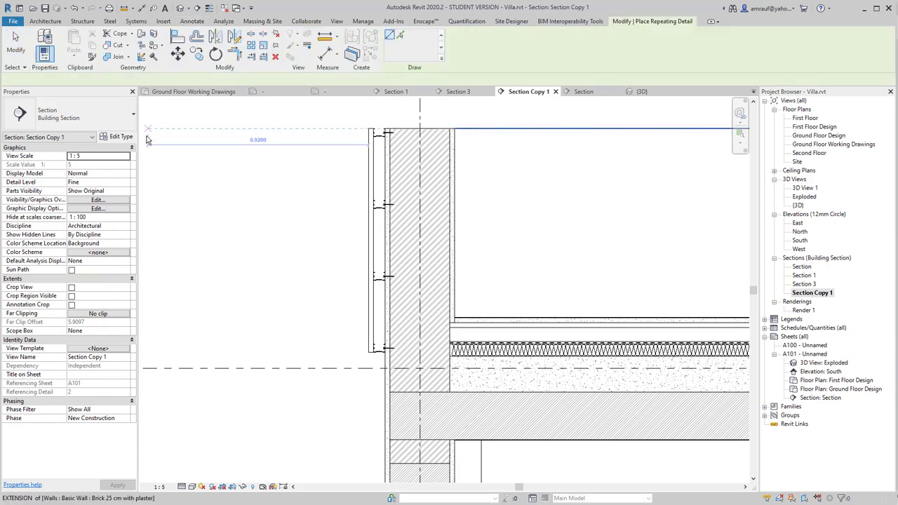
left_click(268, 129)
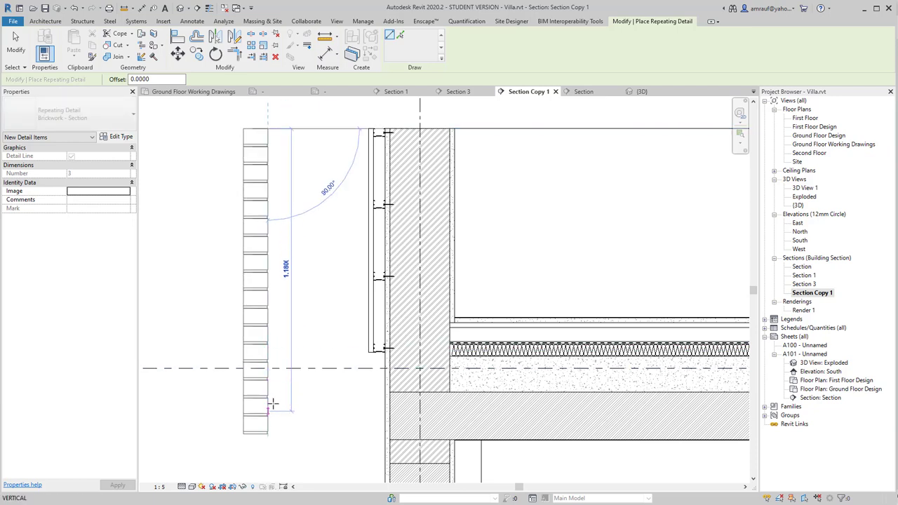
left_click(268, 366)
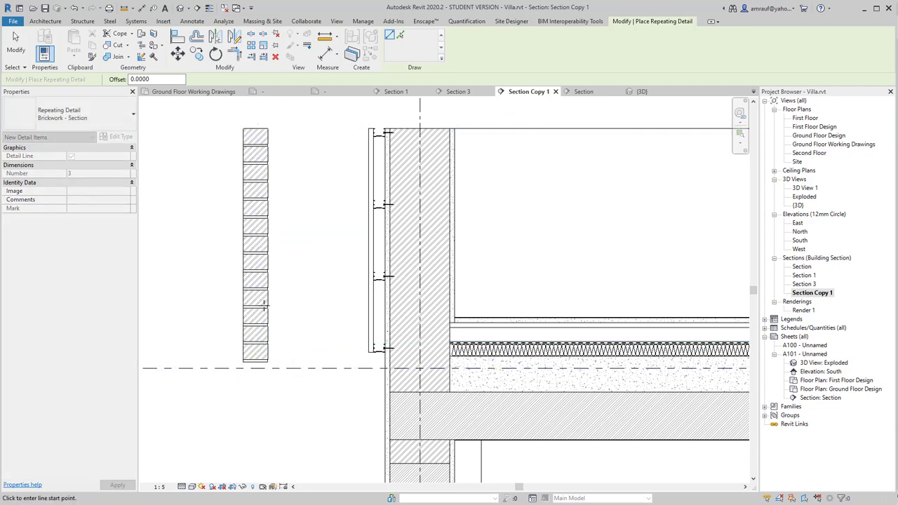
key("Escape")
key("Escape")
scroll(256, 320, "up", 2)
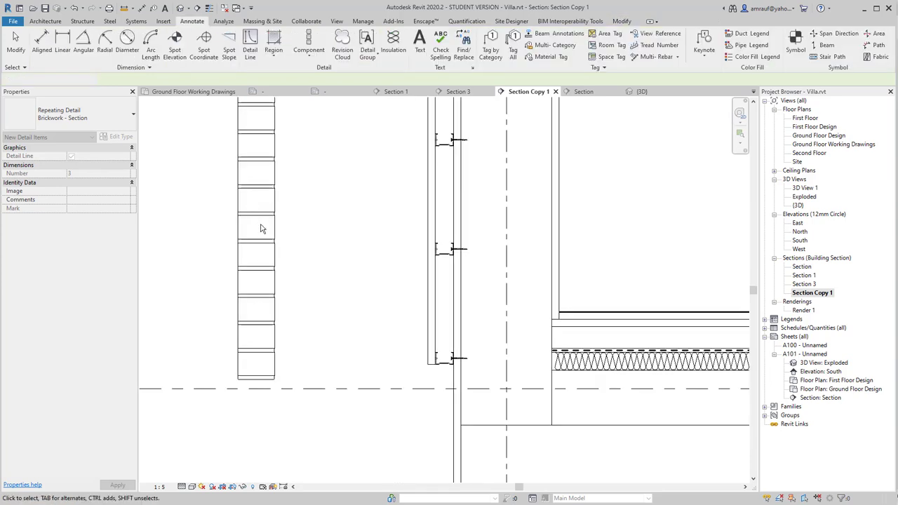
scroll(260, 226, "up", 2)
middle_click_drag(265, 213, 269, 139)
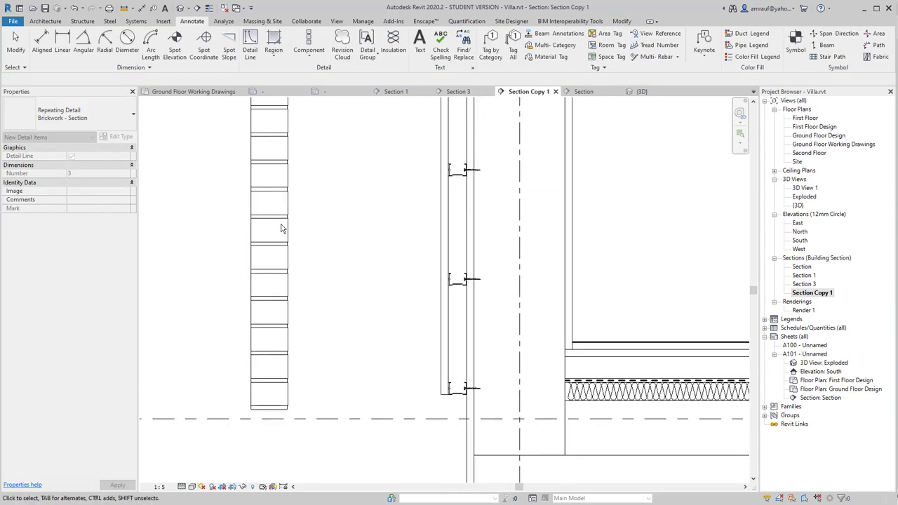
scroll(325, 284, "up", 2)
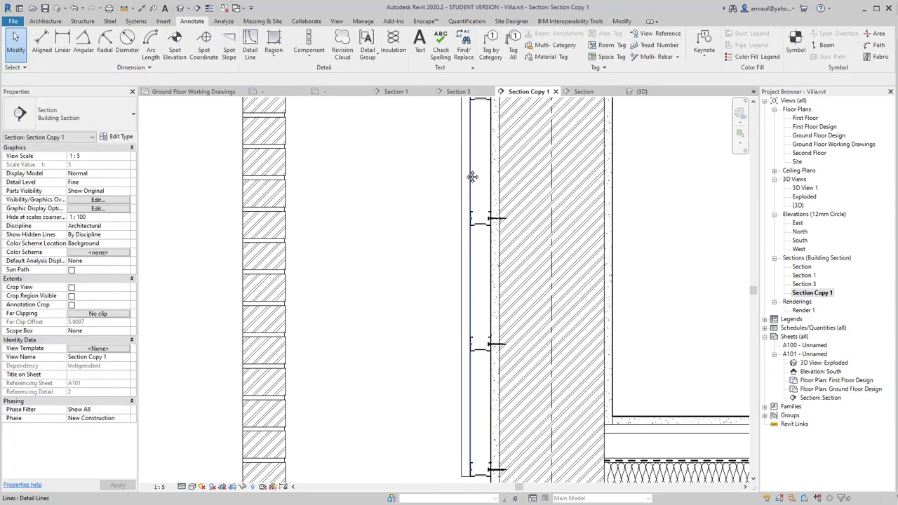
left_click(463, 166)
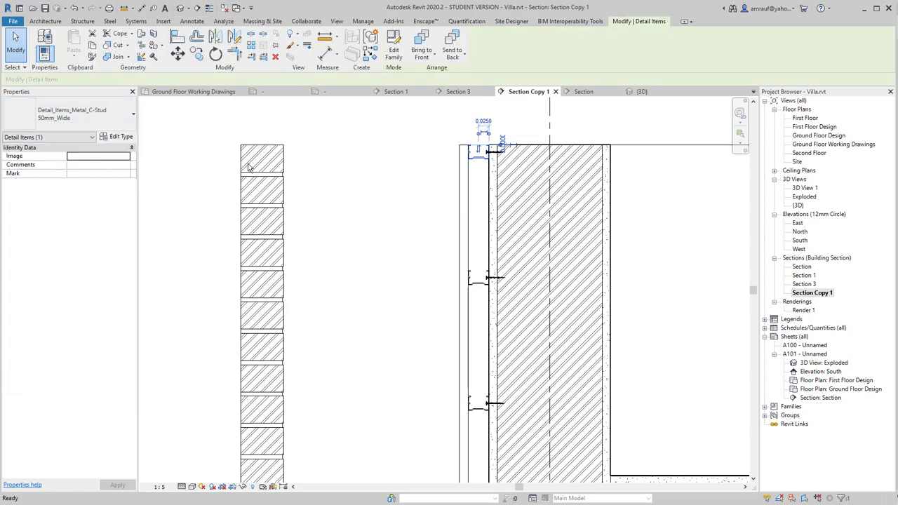
Duplicate the brickwork repeating detail type as 'Channel' repeating C-Steel_Purlin_Rail
key("Escape")
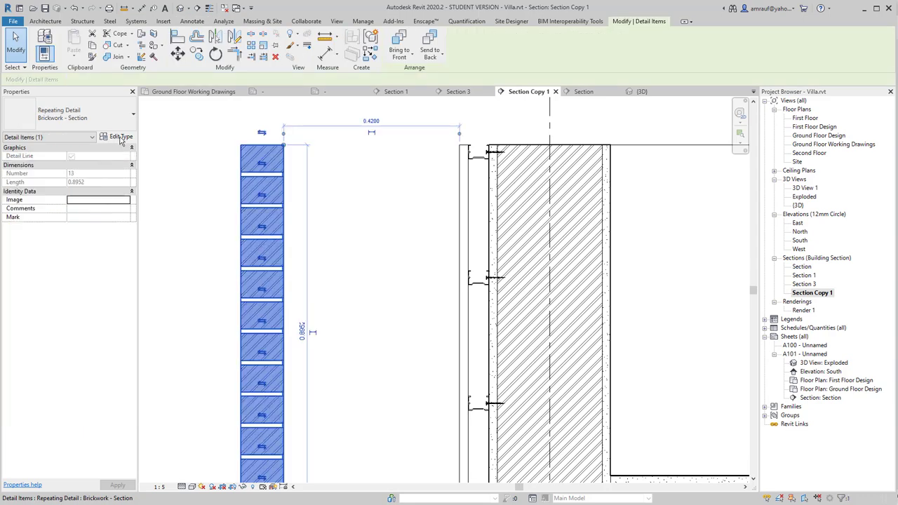
left_click(122, 137)
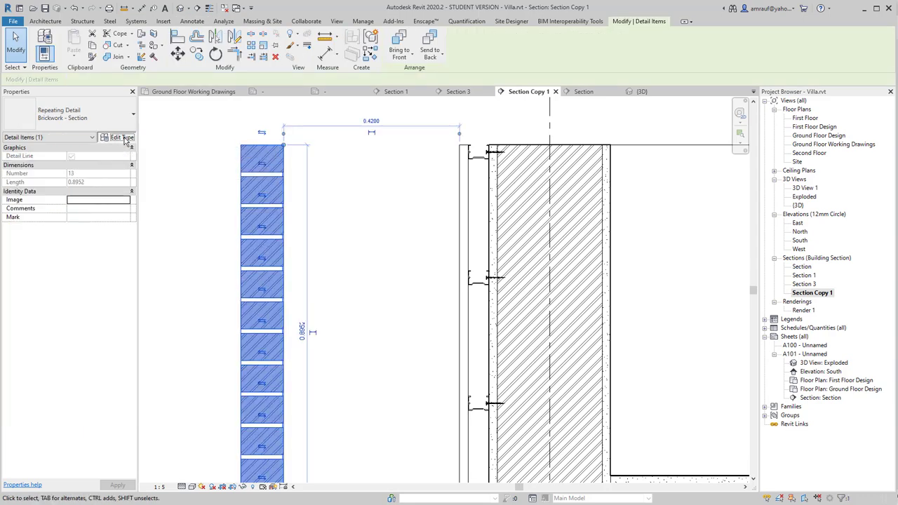
left_click(424, 167)
type("Channel")
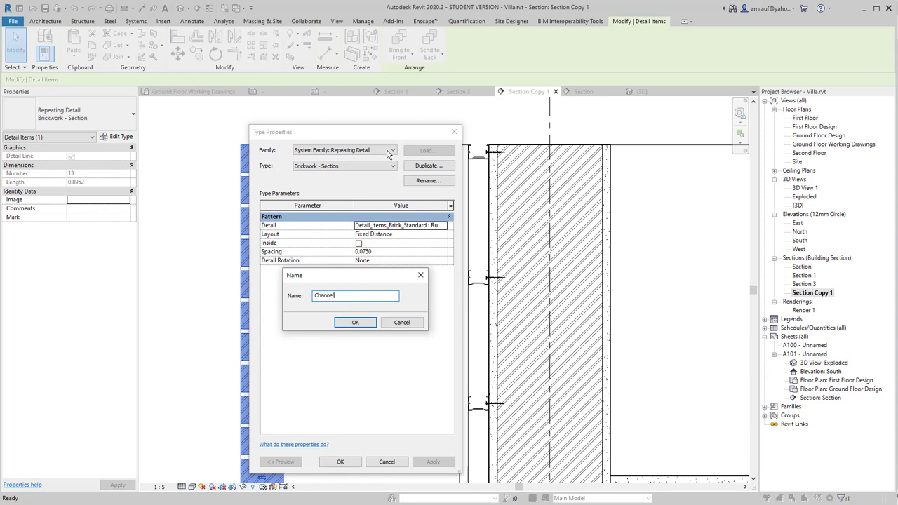
key("Return")
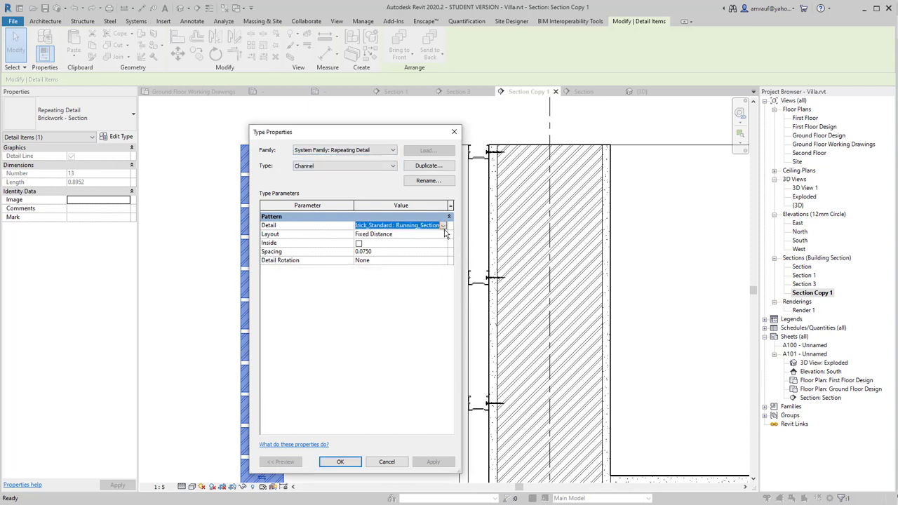
left_click(443, 226)
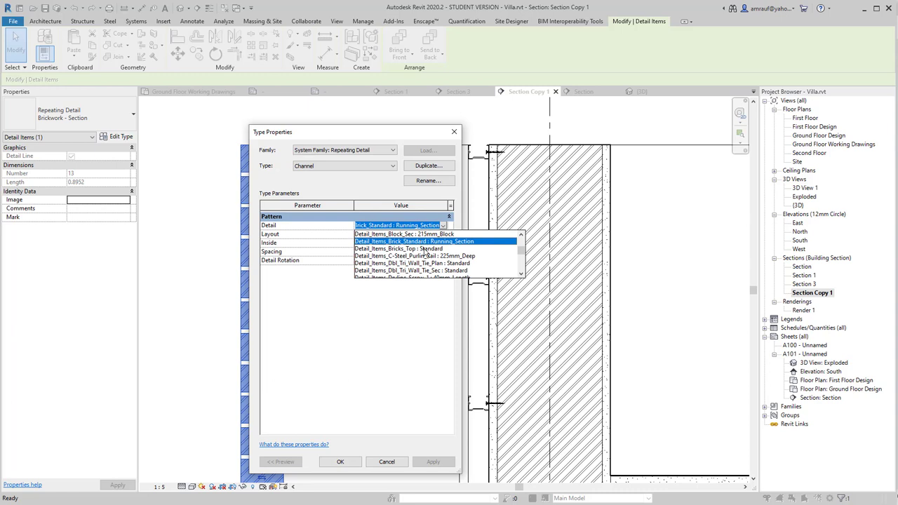
scroll(425, 252, "down", 1)
scroll(425, 253, "down", 1)
scroll(424, 254, "up", 2)
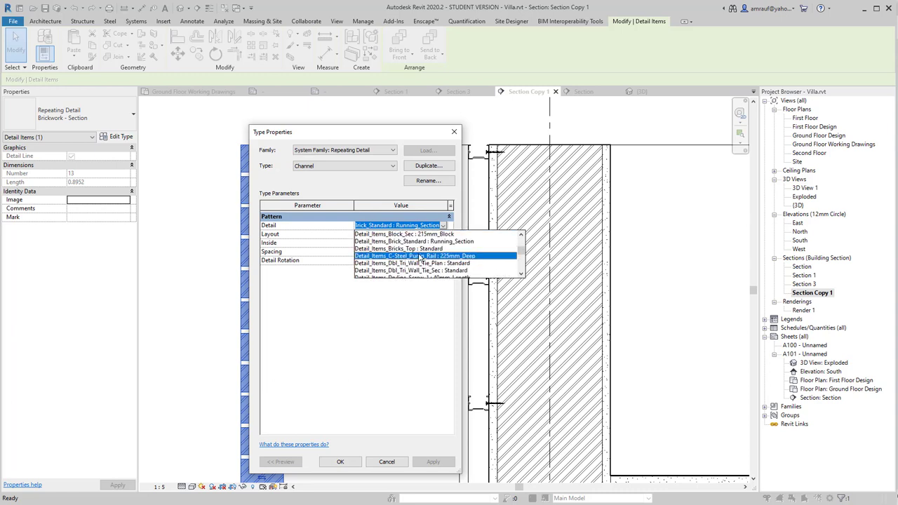
left_click(419, 256)
left_click(340, 461)
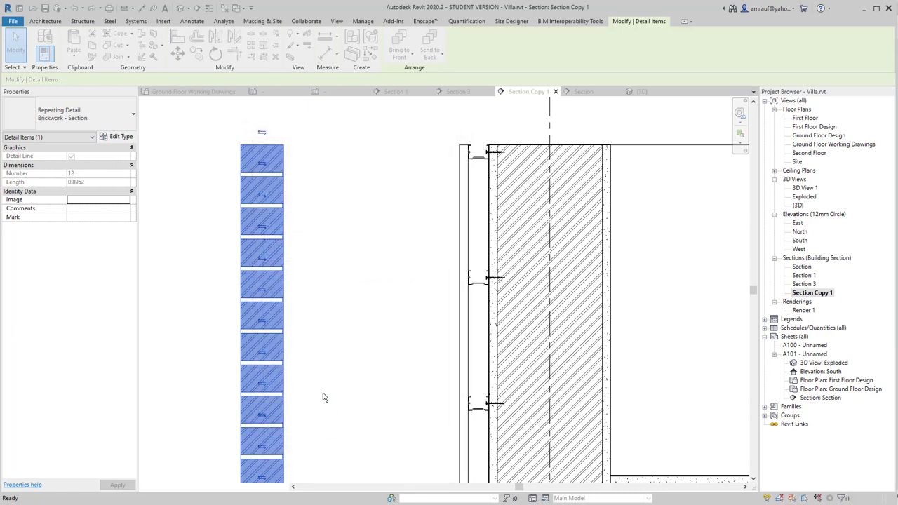
Change the Channel type's repeated detail to Metal_C-Stud 50mm_Wide
left_click(120, 138)
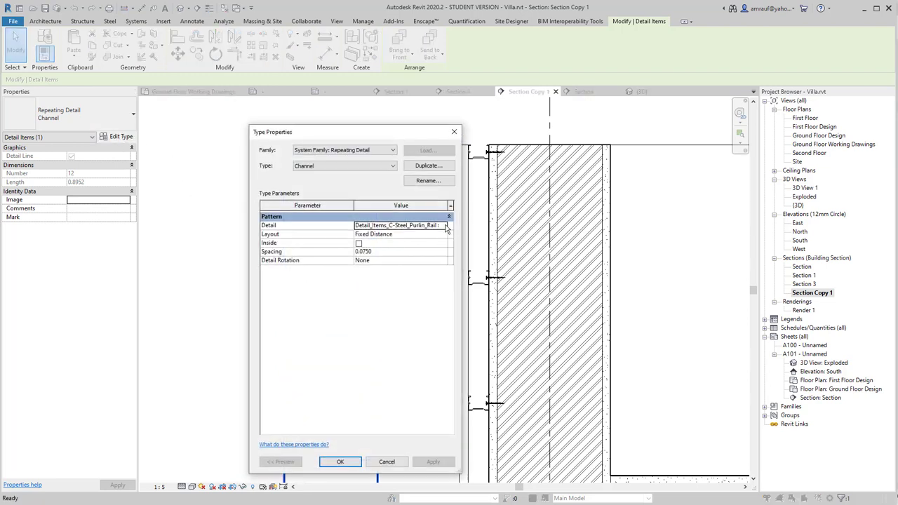
left_click(445, 227)
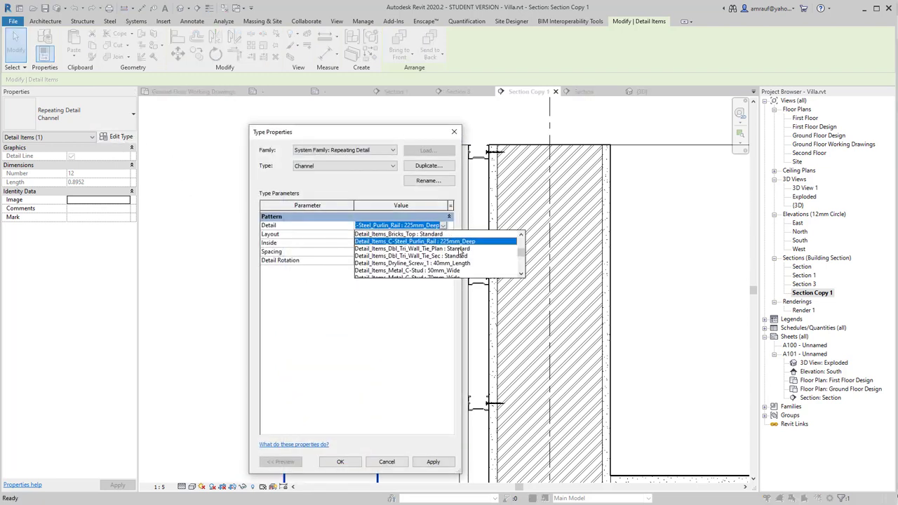
scroll(460, 252, "up", 2)
scroll(462, 256, "up", 1)
scroll(462, 258, "up", 2)
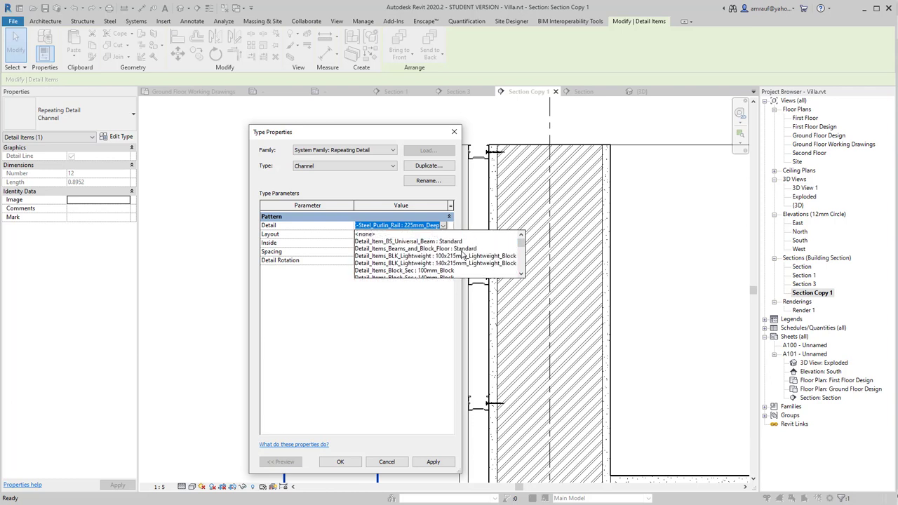
type("D")
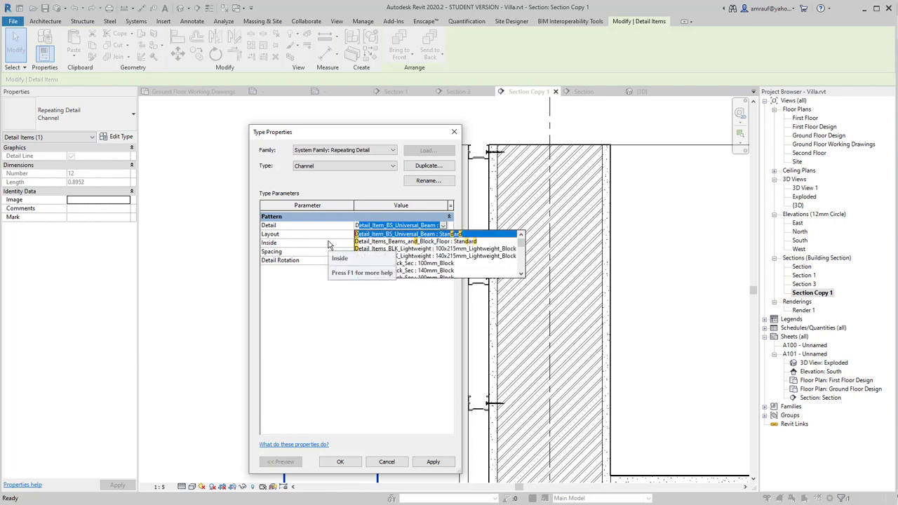
type("etail c")
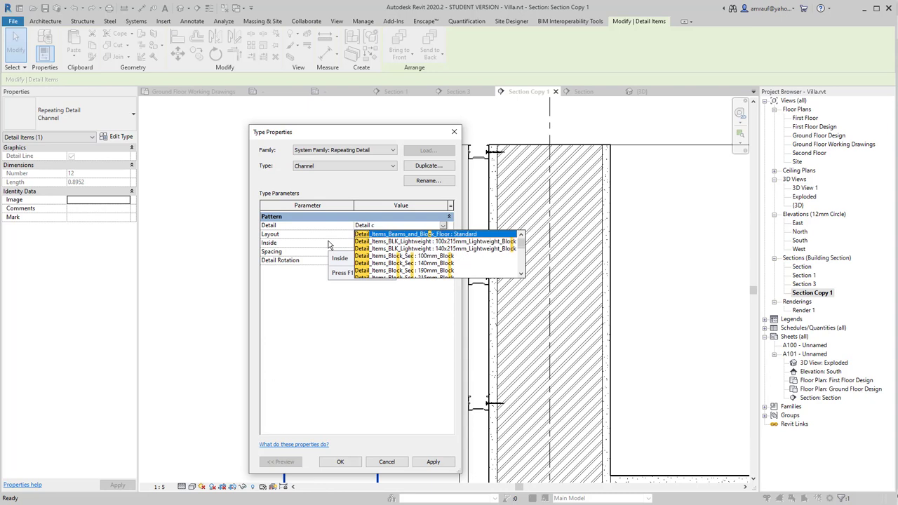
type(" c")
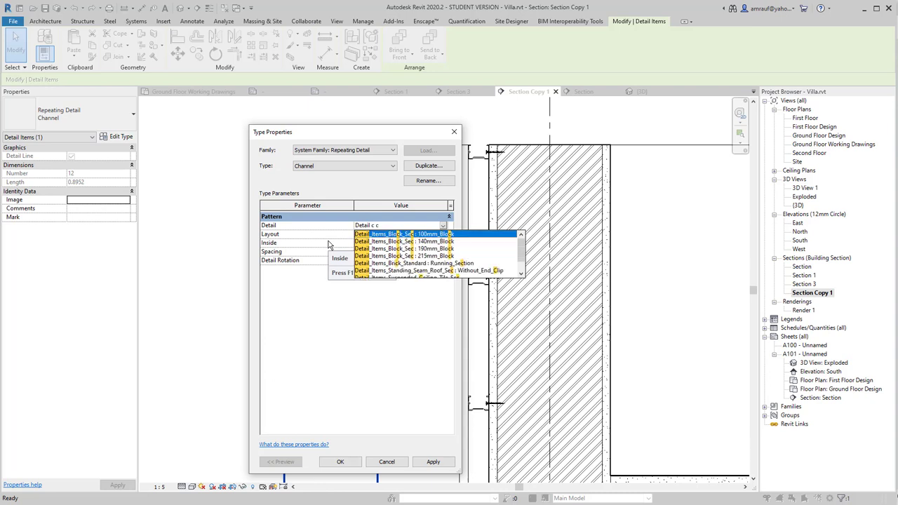
type("ha")
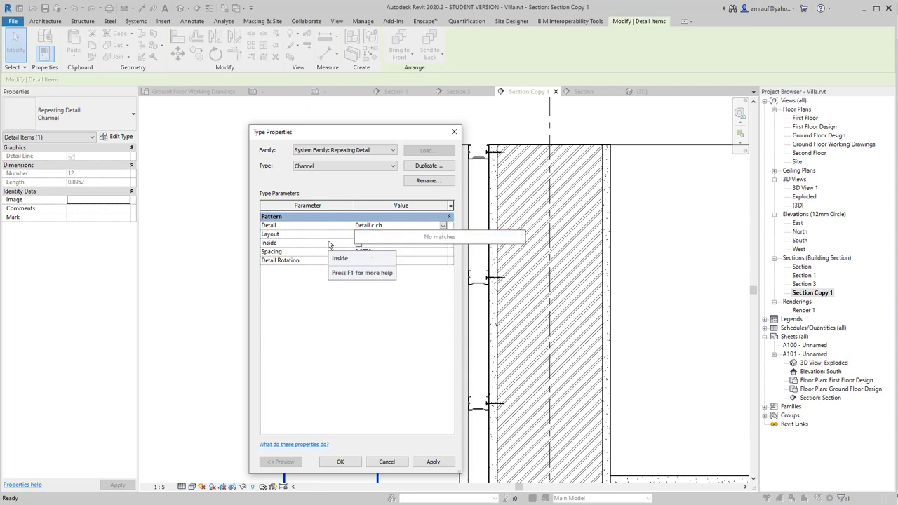
key("BackSpace")
key("BackSpace")
key("BackSpace")
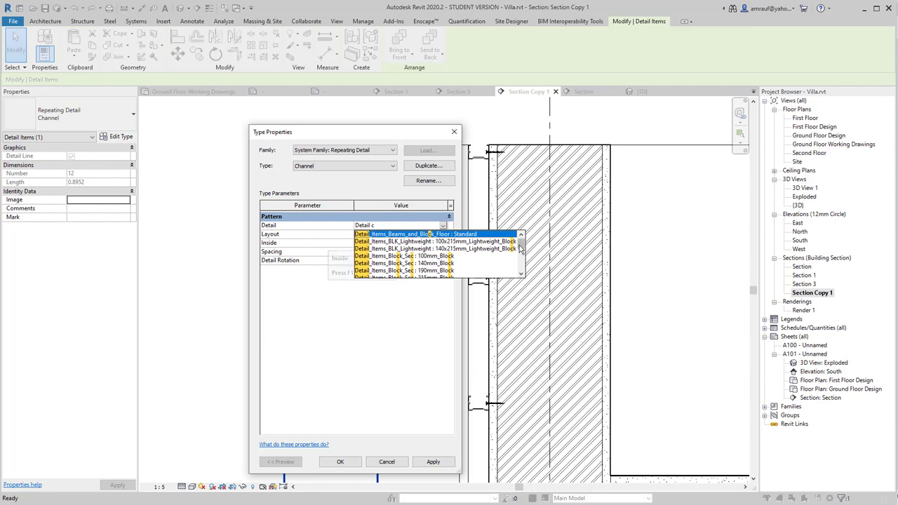
left_click_drag(523, 246, 522, 272)
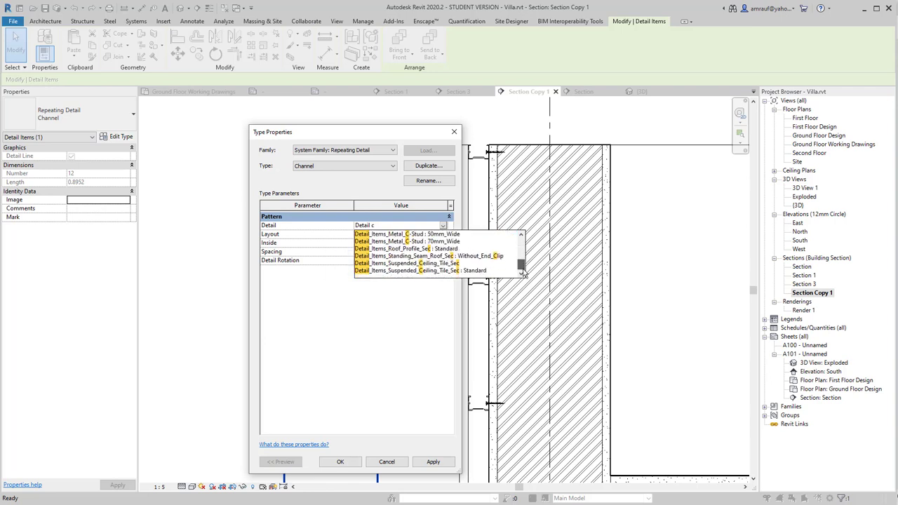
left_click_drag(523, 273, 522, 264)
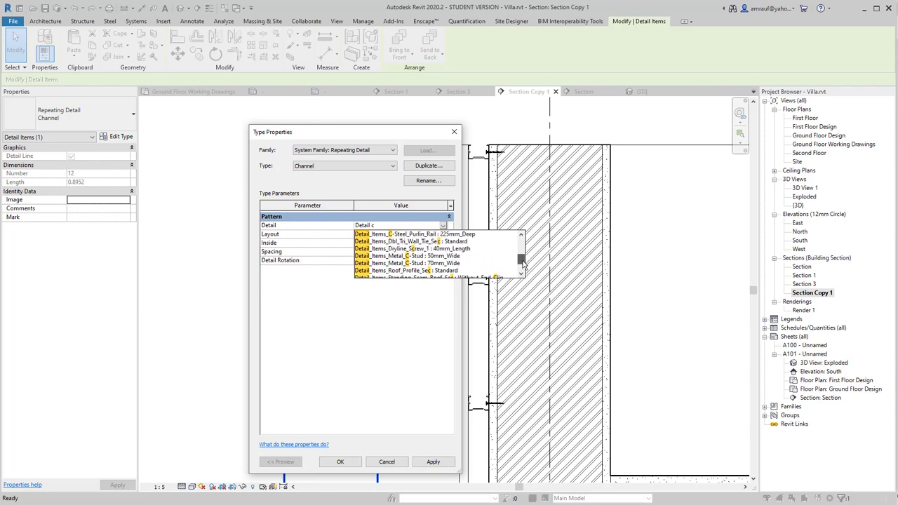
left_click(437, 256)
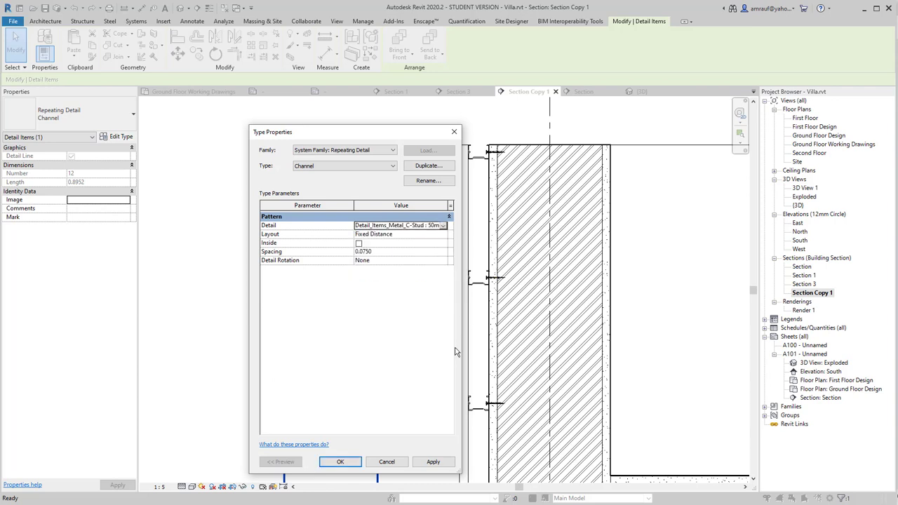
left_click(340, 463)
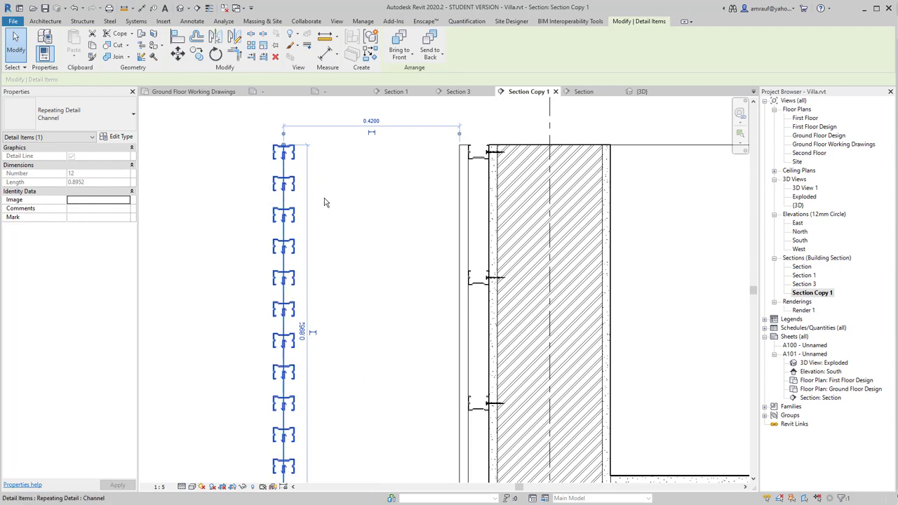
Change the Channel repeating detail's type spacing from 0.075 to 0.3
scroll(309, 197, "down", 1)
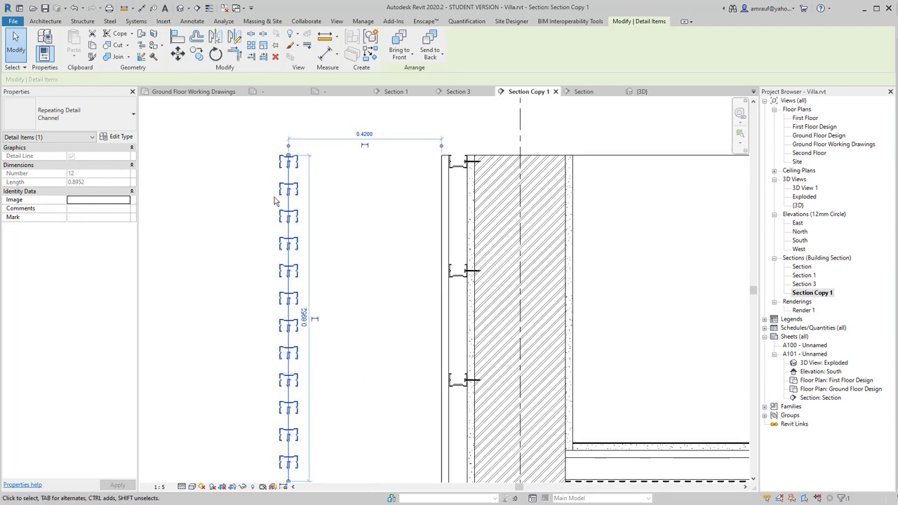
key("Escape")
left_click(284, 218)
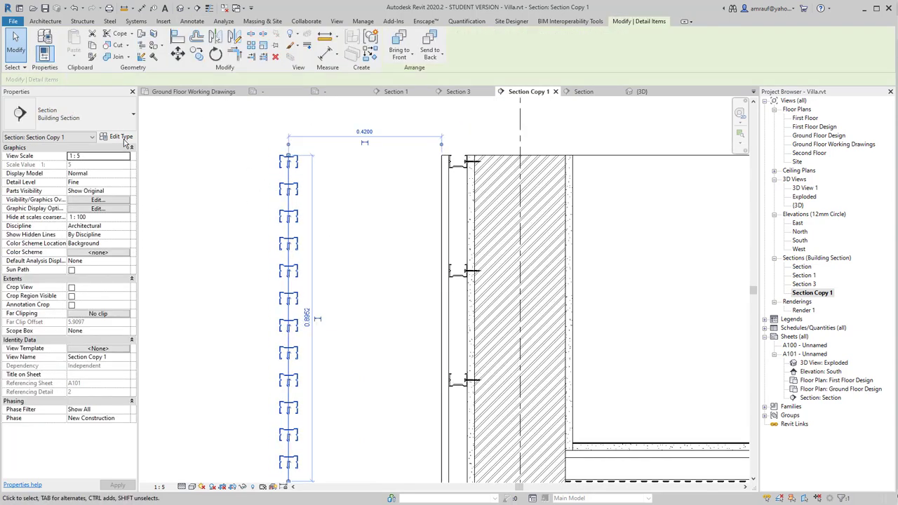
left_click(120, 138)
left_click(385, 253)
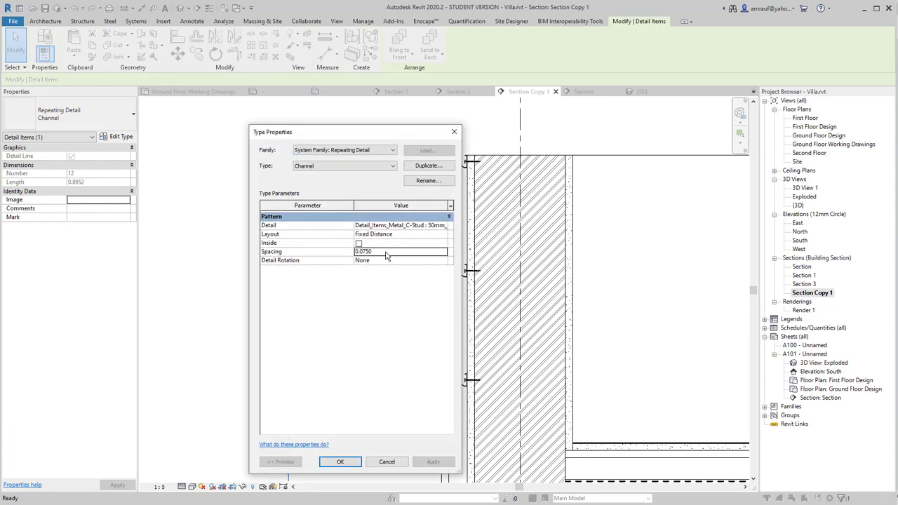
type(".3")
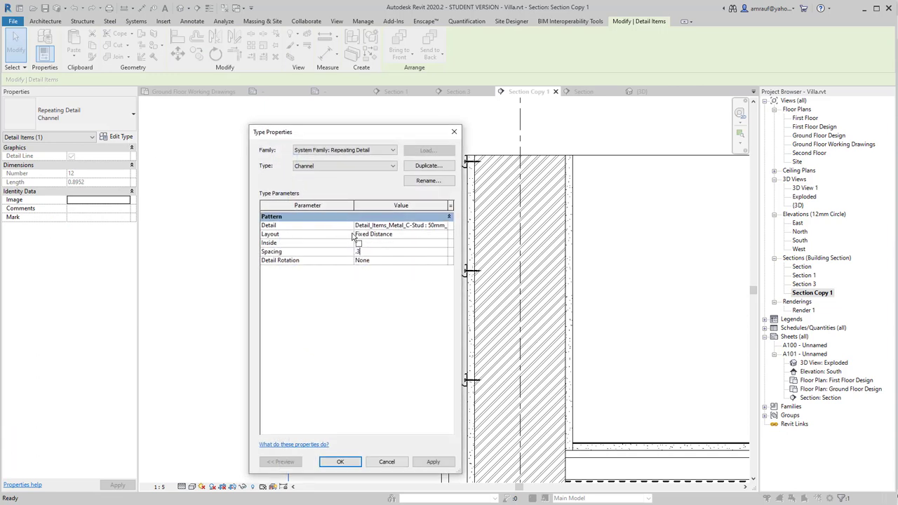
left_click(341, 461)
scroll(315, 330, "down", 2)
scroll(319, 358, "down", 1)
Stretch the Channel repeating detail's bottom end down to a 2.800 length, then deselect it
scroll(319, 375, "down", 2)
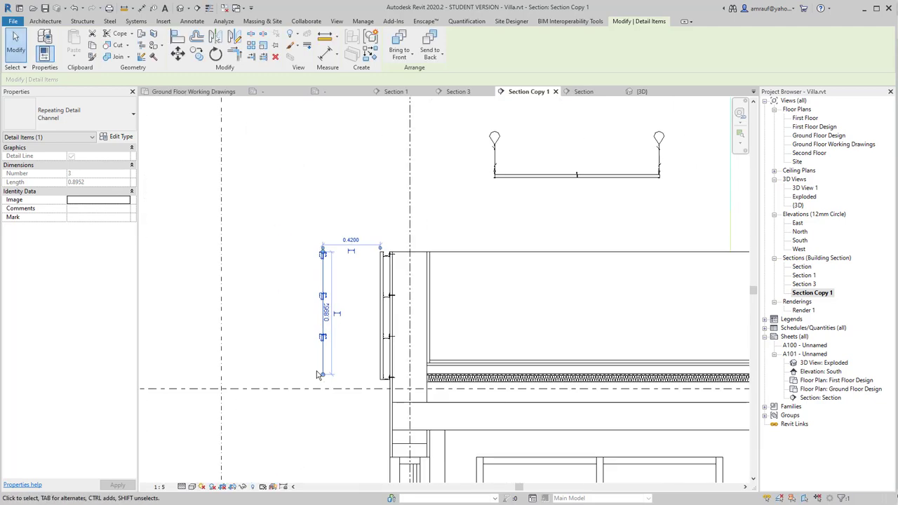
middle_click_drag(318, 374, 367, 300)
scroll(358, 305, "down", 1)
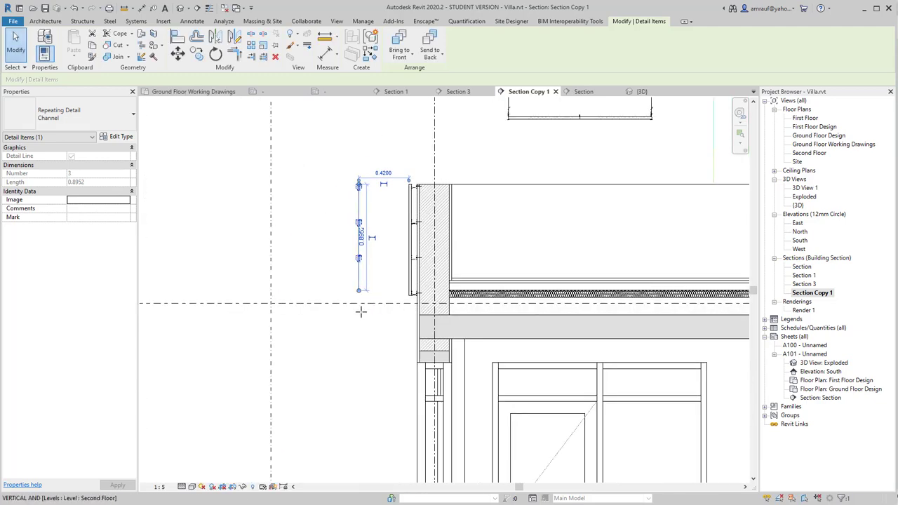
left_click_drag(361, 312, 358, 455)
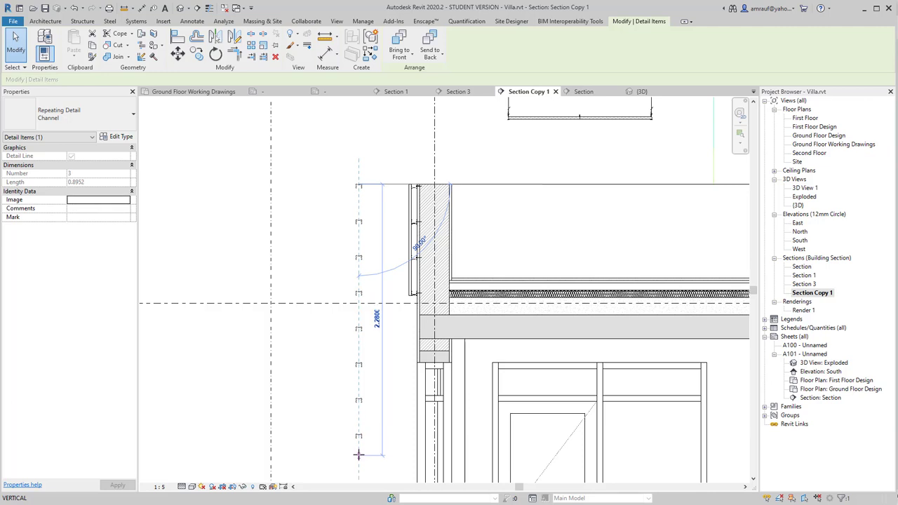
scroll(358, 451, "down", 2)
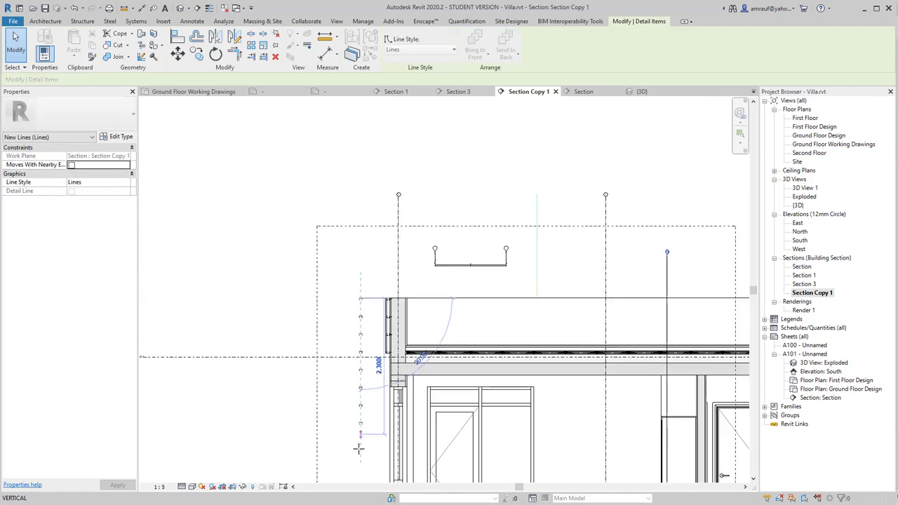
left_click_drag(361, 461, 364, 459)
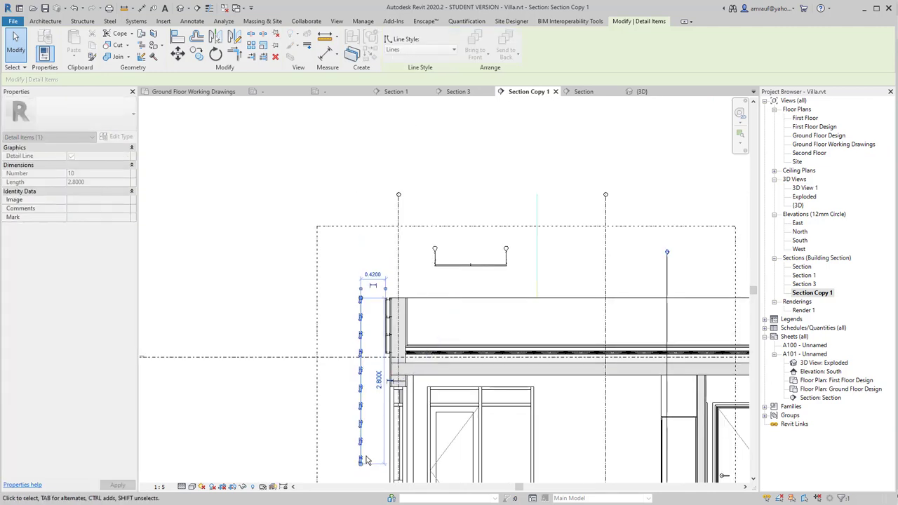
scroll(365, 372, "up", 2)
left_click(379, 224)
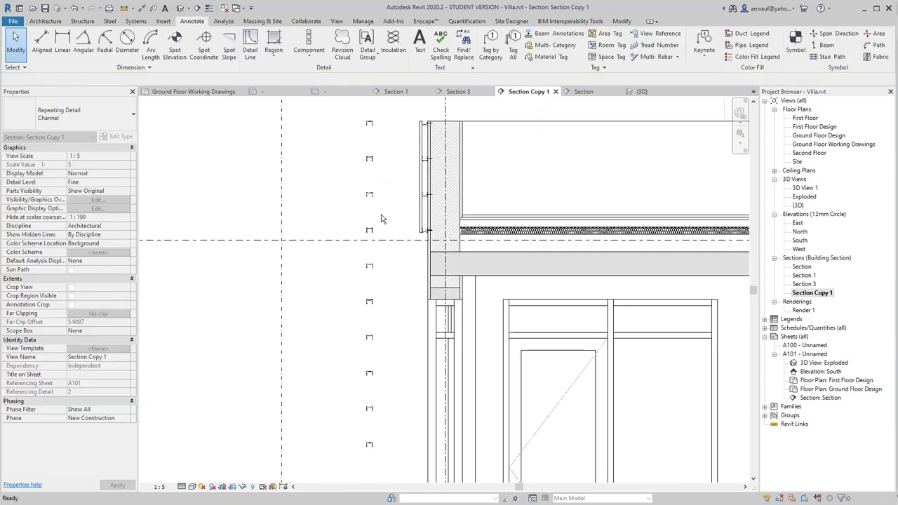
Pan to inspect the ten spaced C-studs and reselect the Channel repeating detail
scroll(377, 225, "up", 1)
middle_click_drag(377, 225, 385, 259)
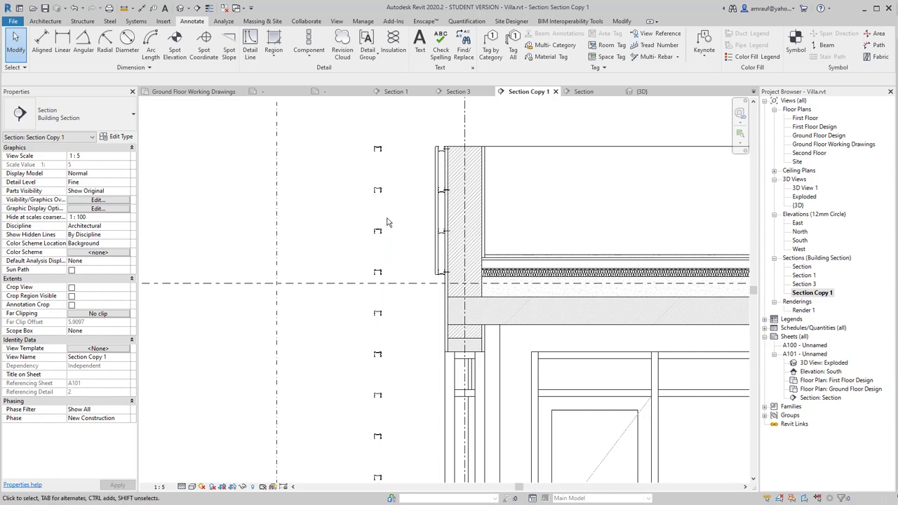
scroll(383, 203, "up", 2)
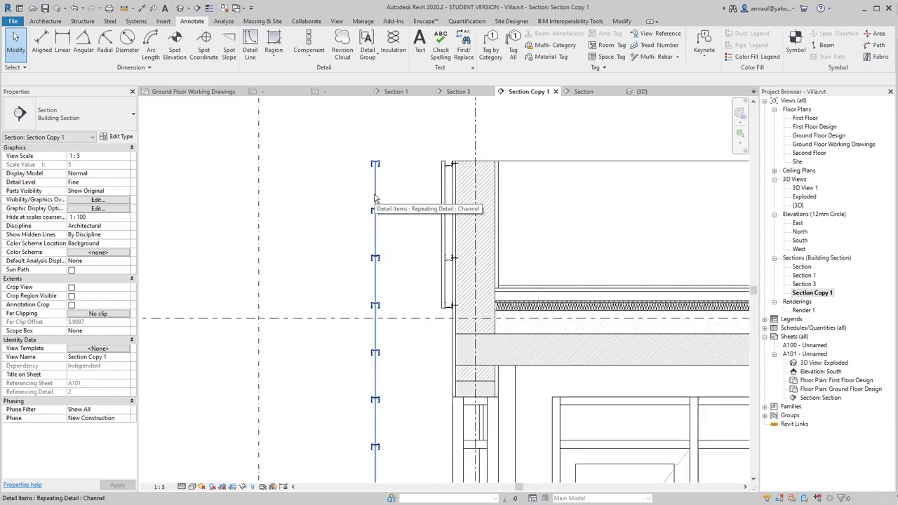
left_click(368, 162)
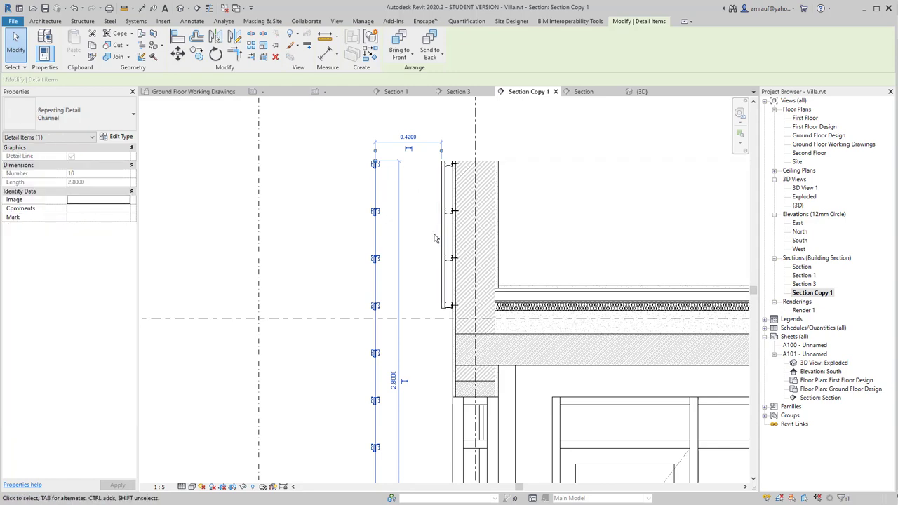
middle_click_drag(387, 190, 382, 198)
key("Escape")
scroll(382, 198, "down", 1)
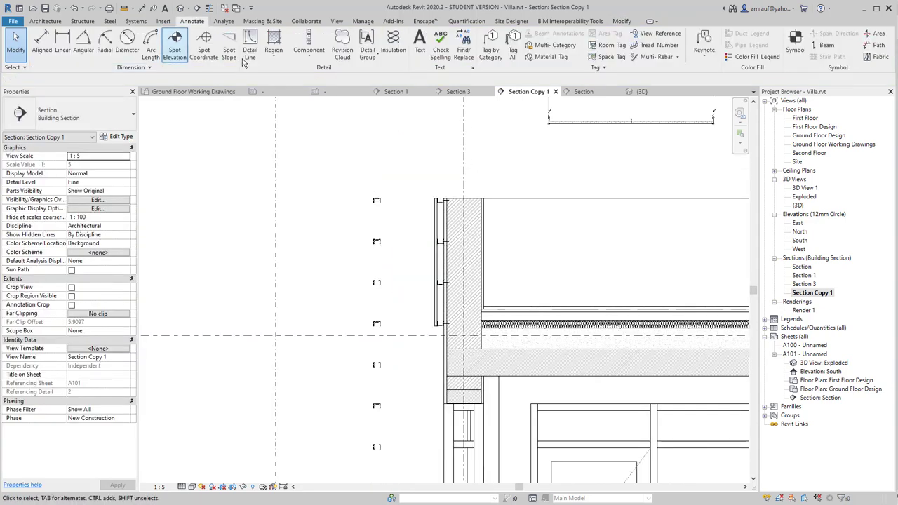
left_click(307, 60)
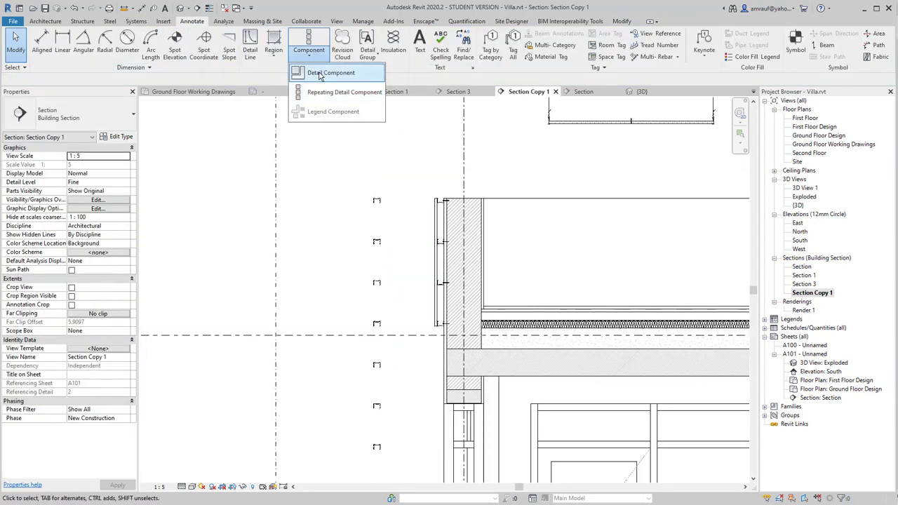
left_click(321, 73)
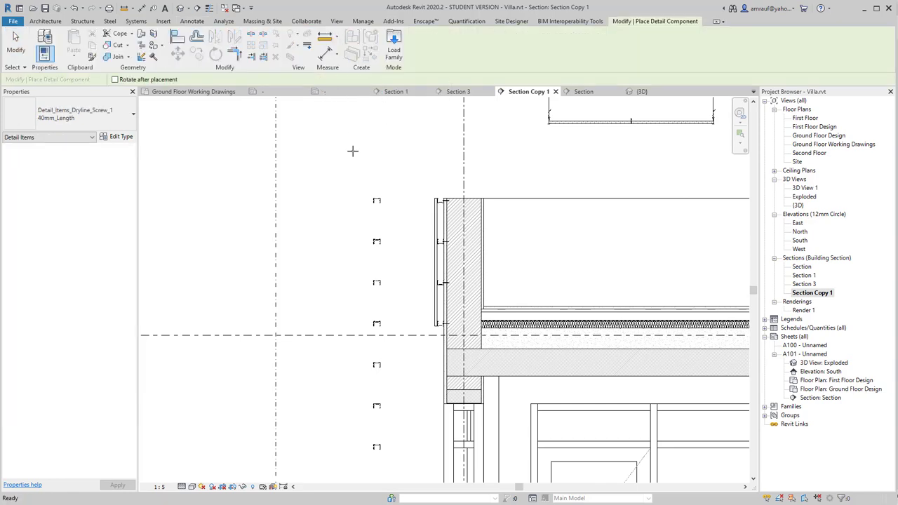
key("Escape")
scroll(293, 202, "down", 1)
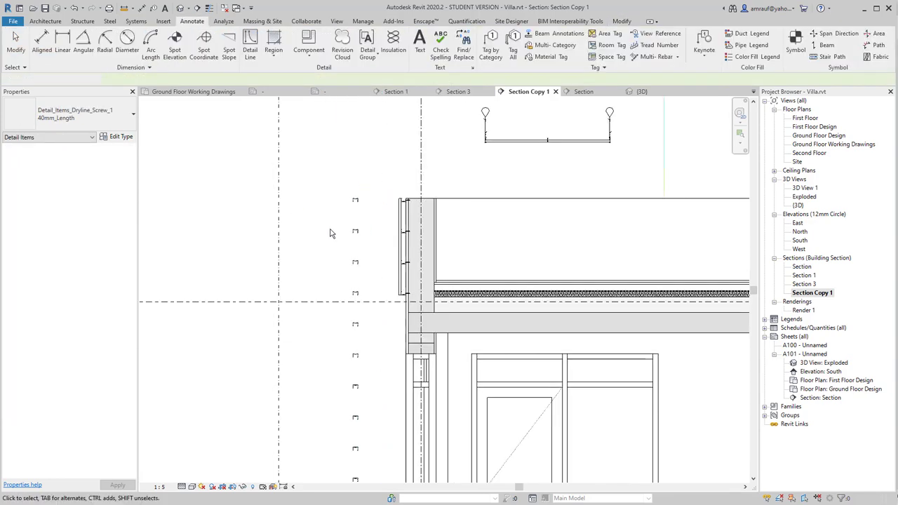
scroll(327, 224, "up", 2)
key("Escape")
scroll(321, 231, "up", 2)
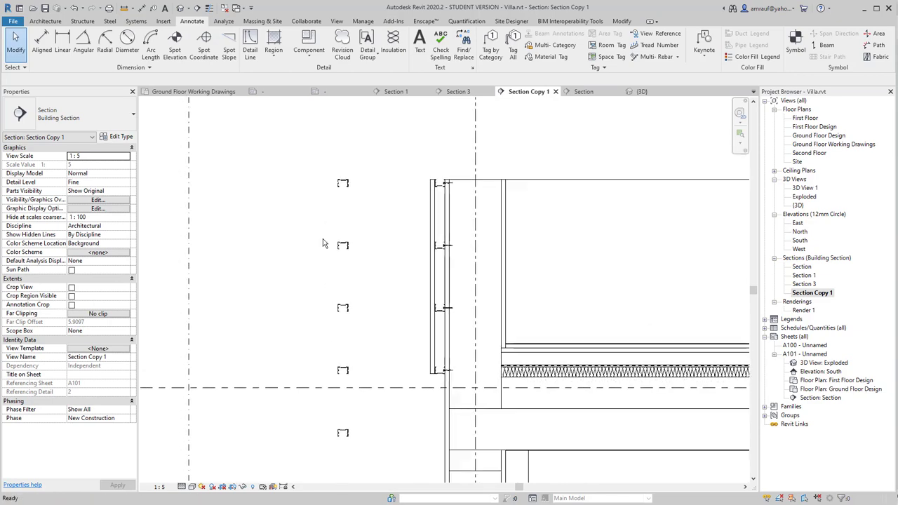
scroll(322, 243, "up", 3)
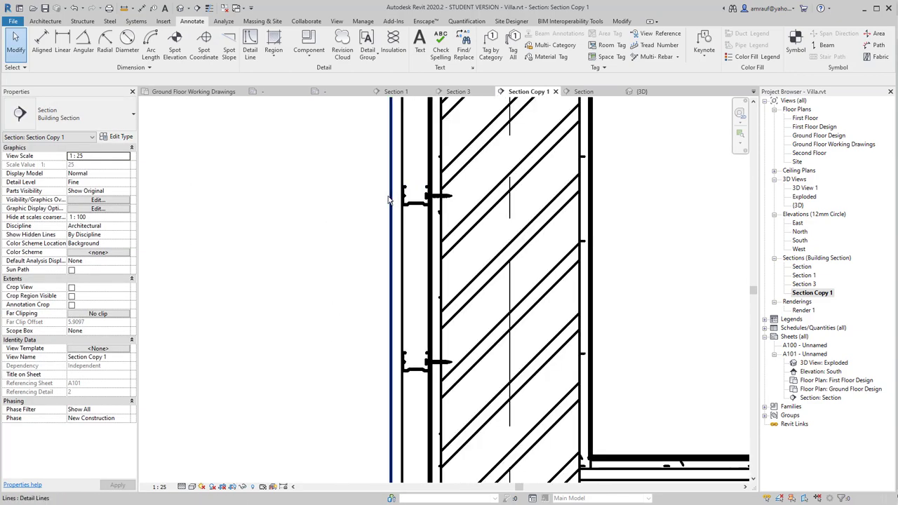
middle_click_drag(388, 201, 426, 262)
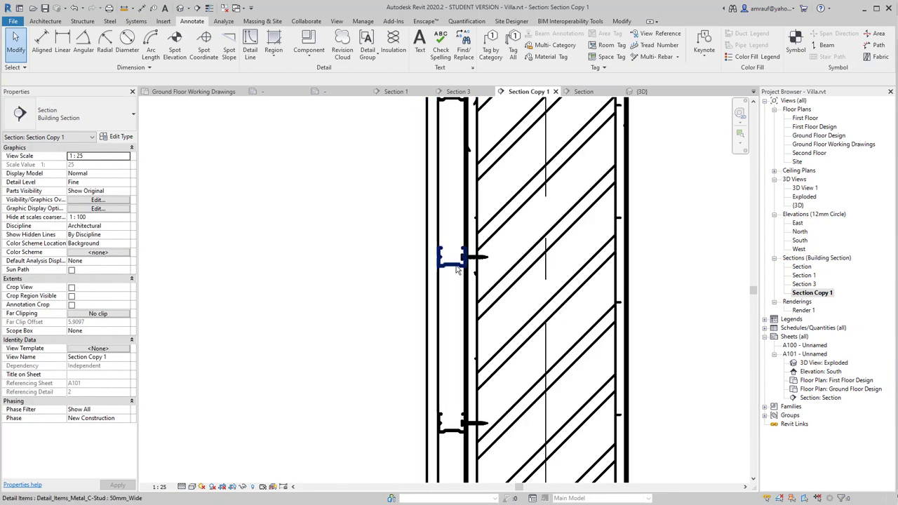
left_click(455, 270)
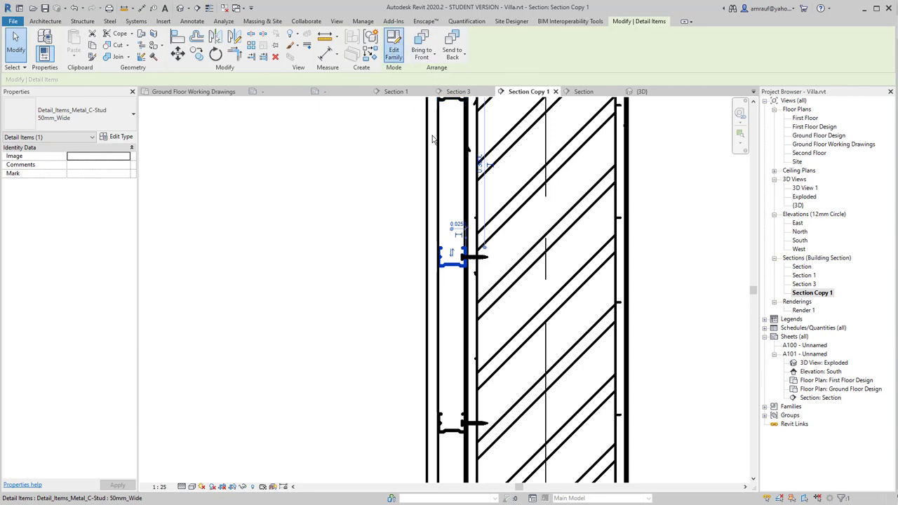
Open the Metal_C-Stud detail family for editing from the placed C-stud
double_click(492, 275)
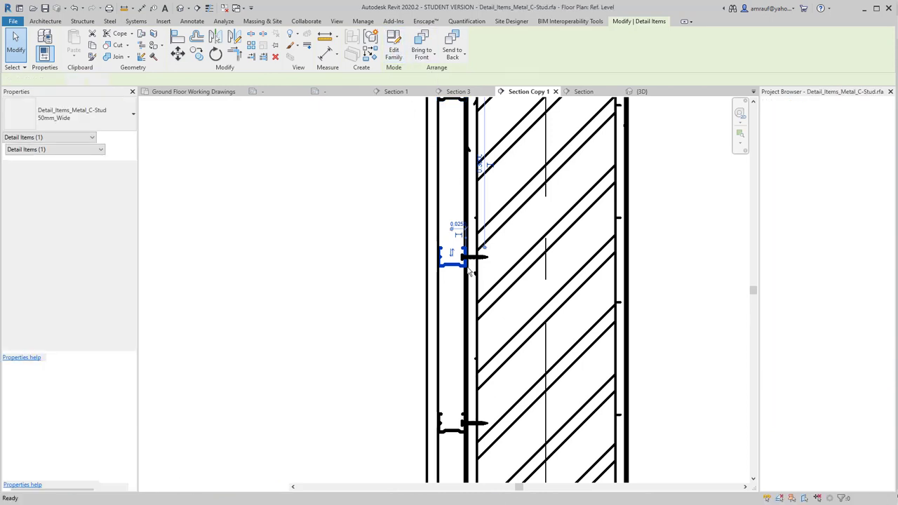
scroll(589, 280, "up", 1)
scroll(628, 206, "down", 2)
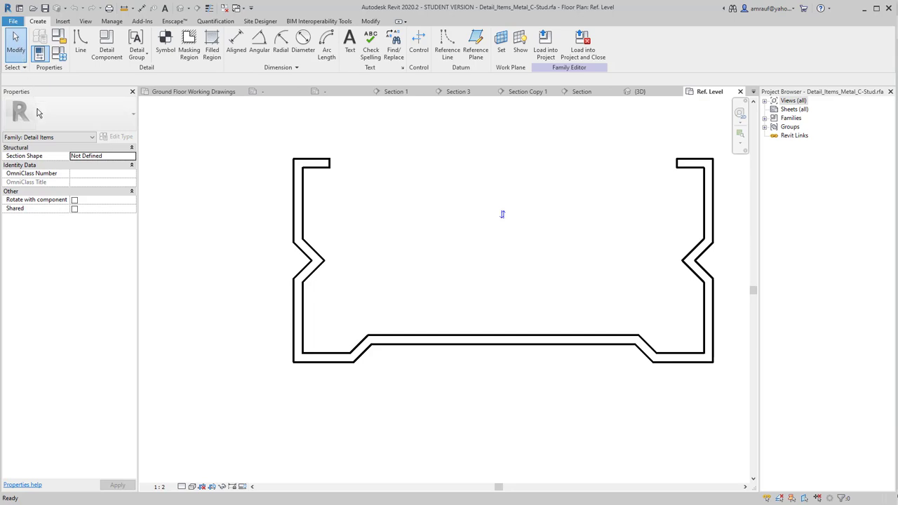
Start a new family from the File menu to show the template choices
key("alt+f")
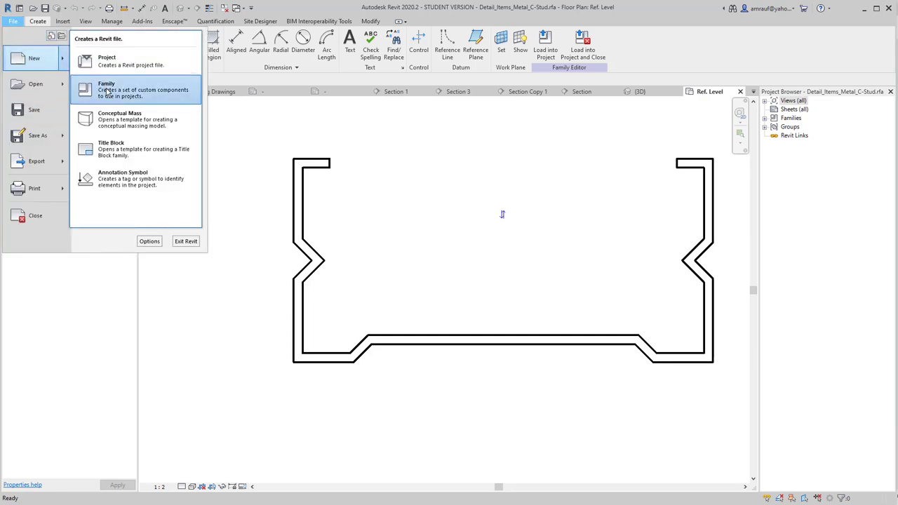
left_click(500, 284)
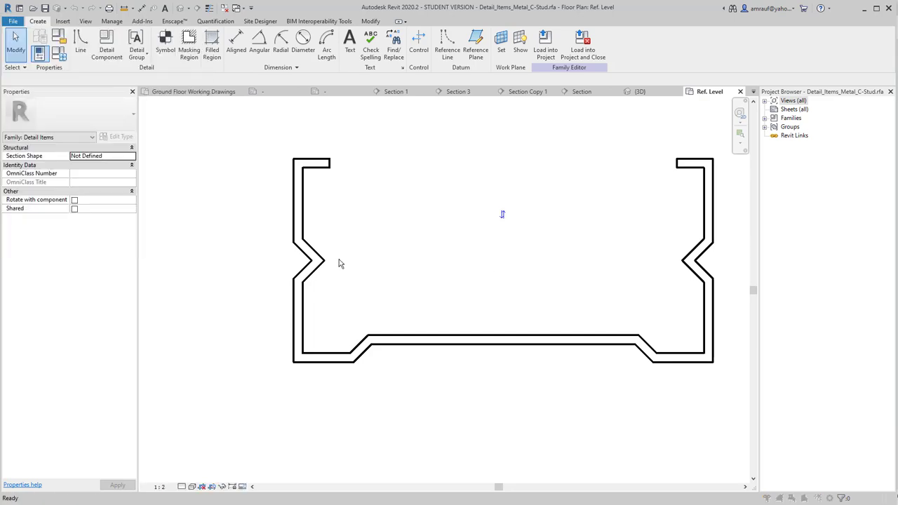
left_click(507, 238)
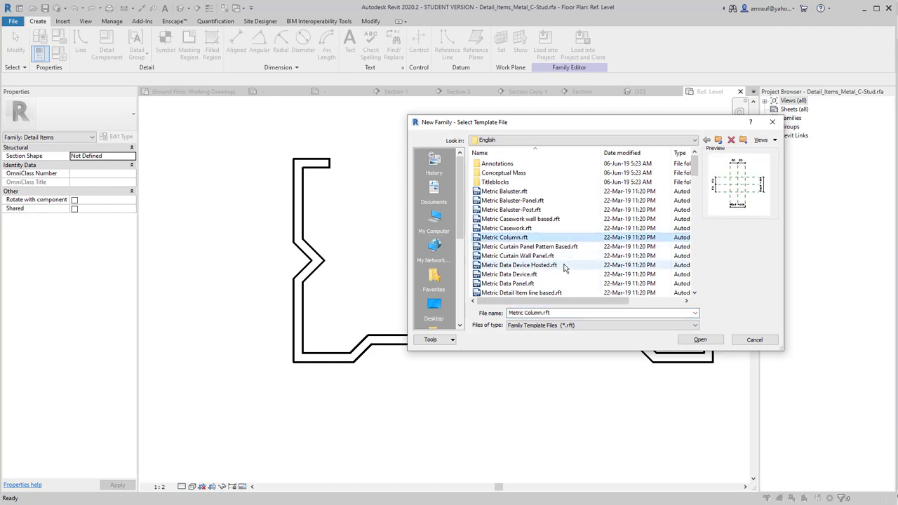
Create Family1 from Metric Detail Item.rft, then close the C-stud family's Ref. Level view
scroll(529, 263, "down", 1)
left_click(538, 274)
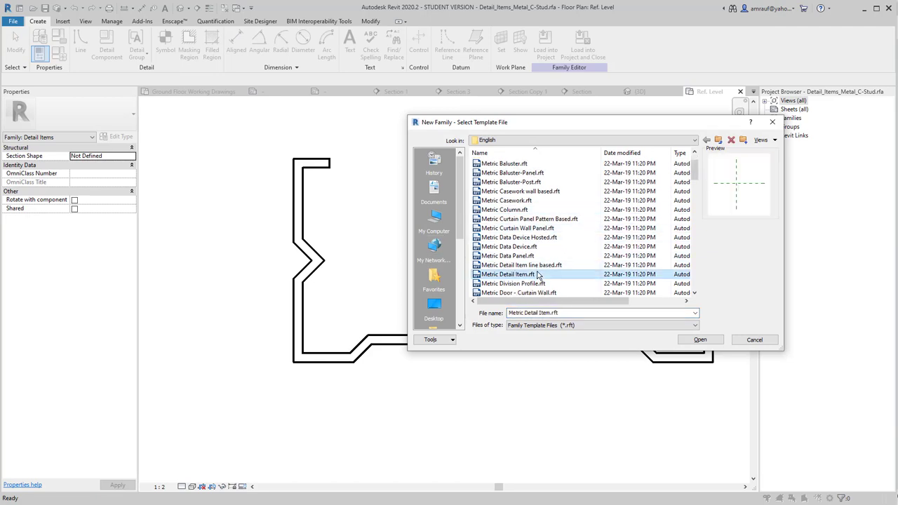
left_click(695, 341)
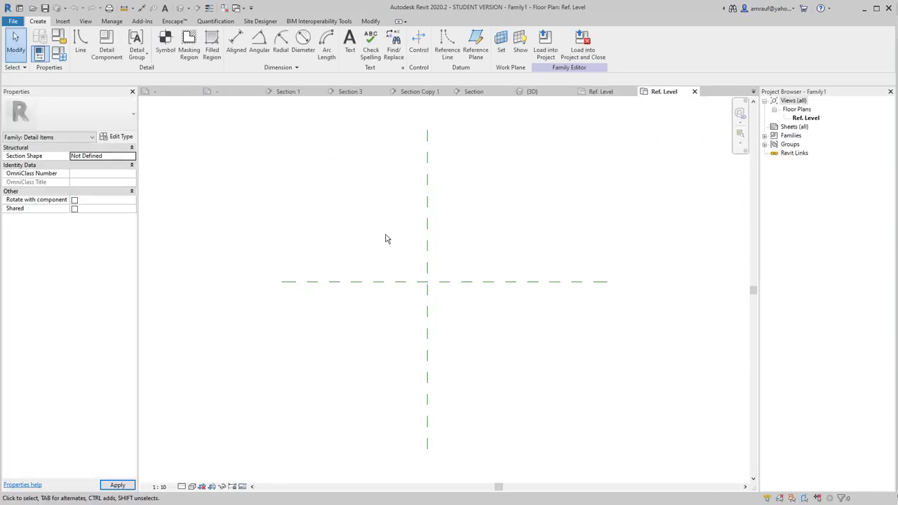
left_click(695, 91)
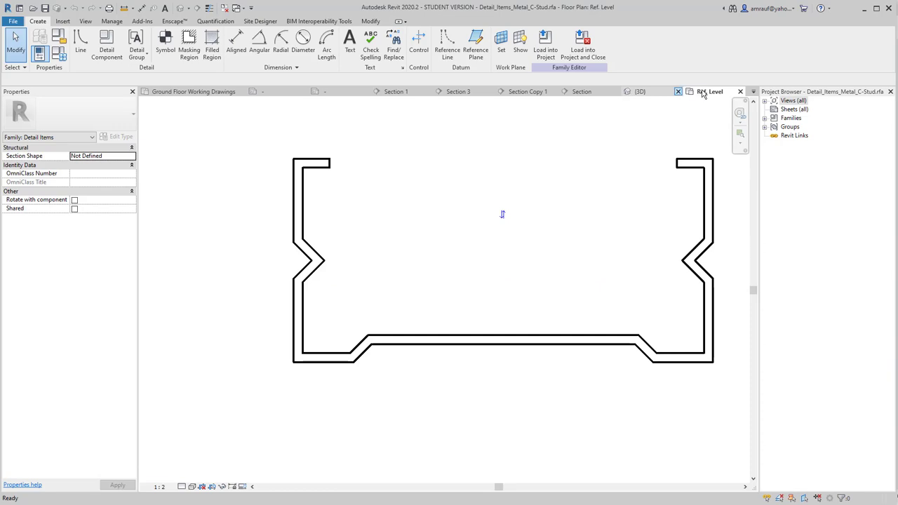
left_click(740, 92)
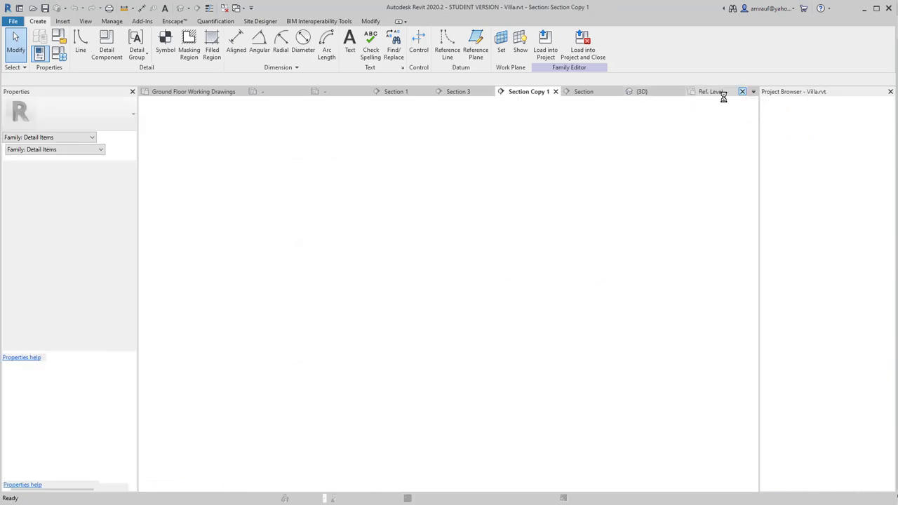